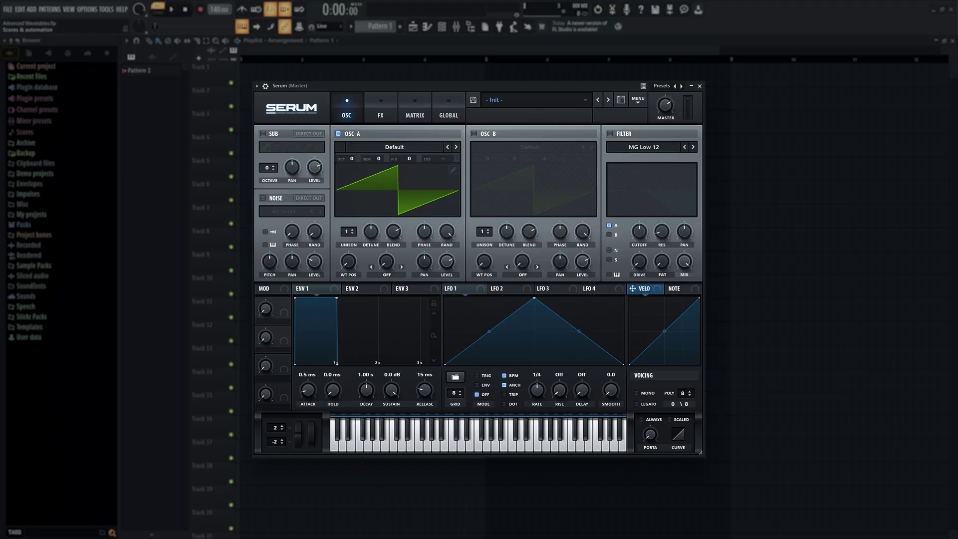
Load the (Art) MiniBrute [Stickz] legacy wavetable into oscillator A
left_click(394, 149)
mouse_move(379, 182)
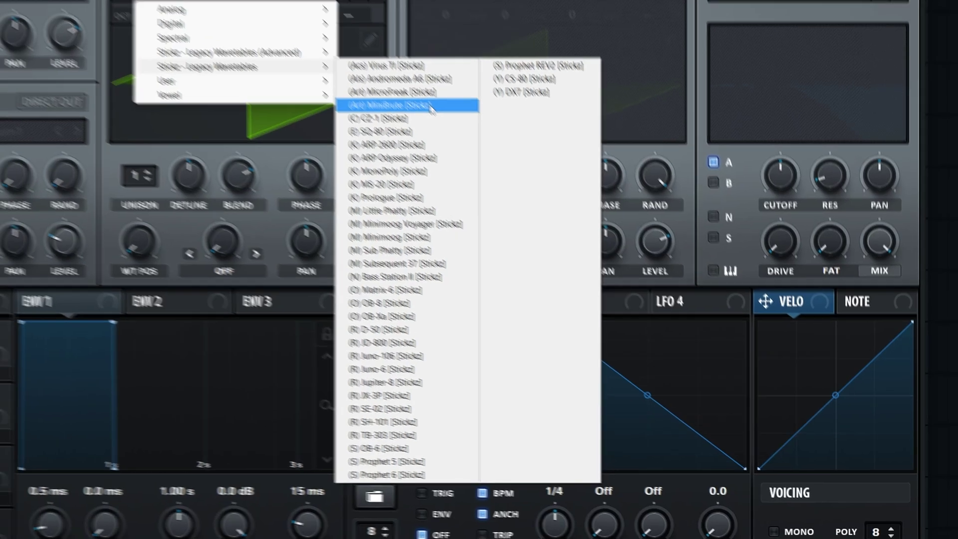
left_click(413, 95)
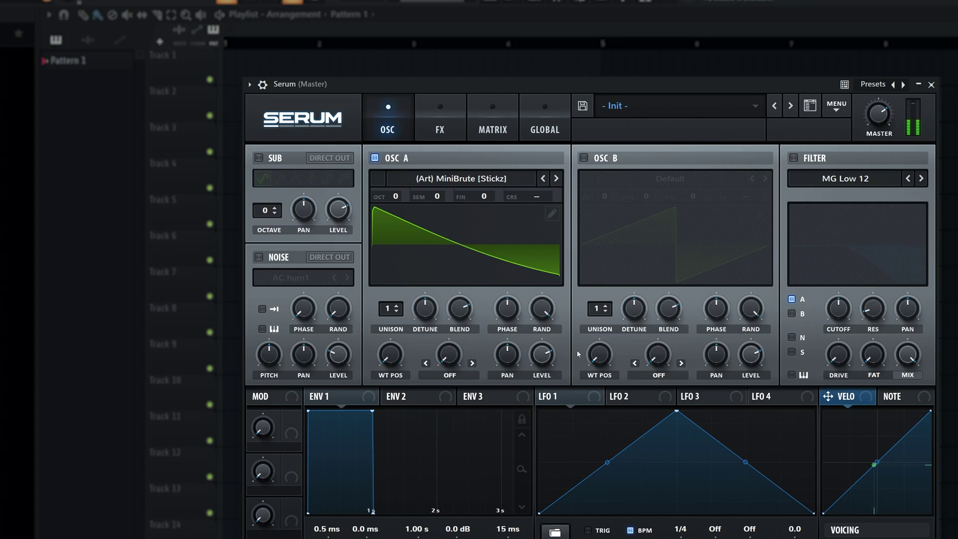
Sweep the MiniBrute wavetable position up in the 3D view, then return to 2D and frame 1
left_click(454, 253)
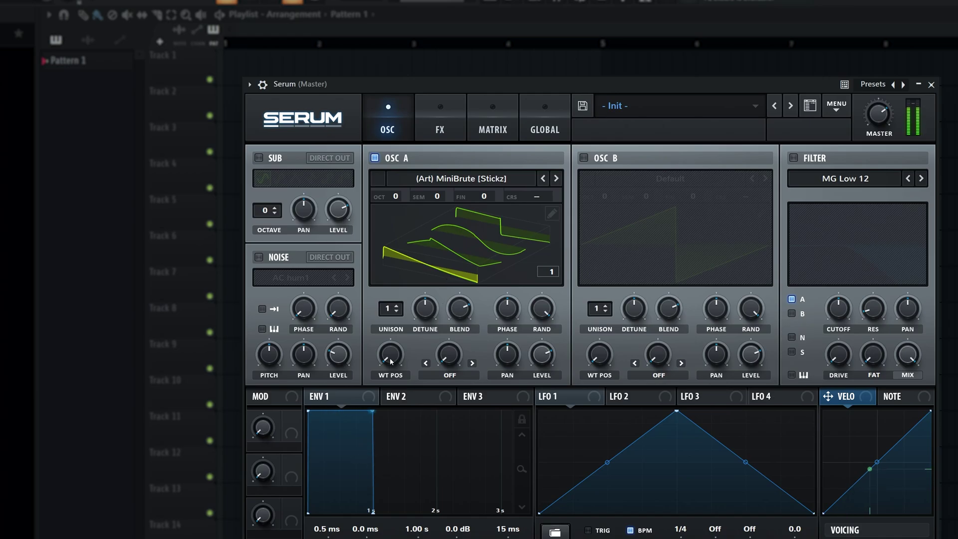
left_click_drag(391, 360, 403, 295)
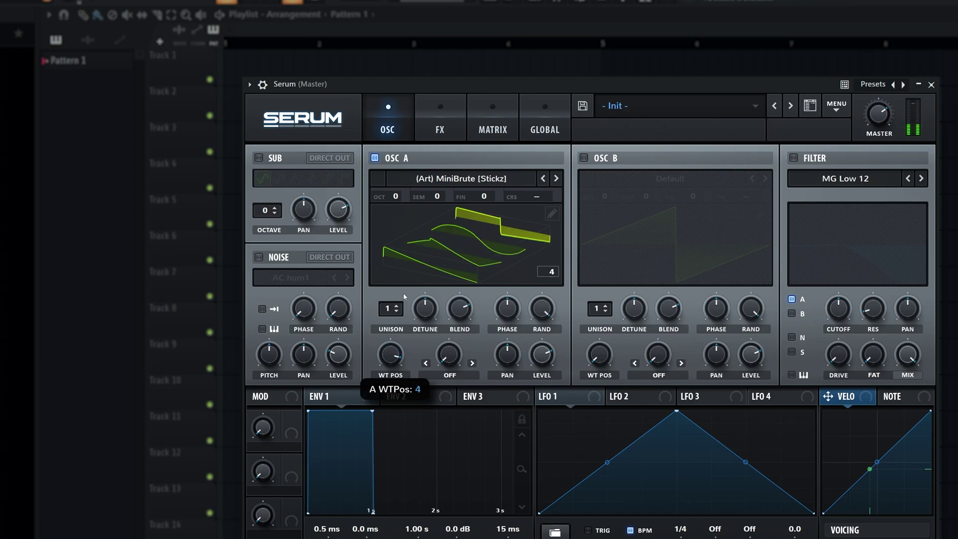
left_click(437, 250)
left_click_drag(390, 355, 383, 442)
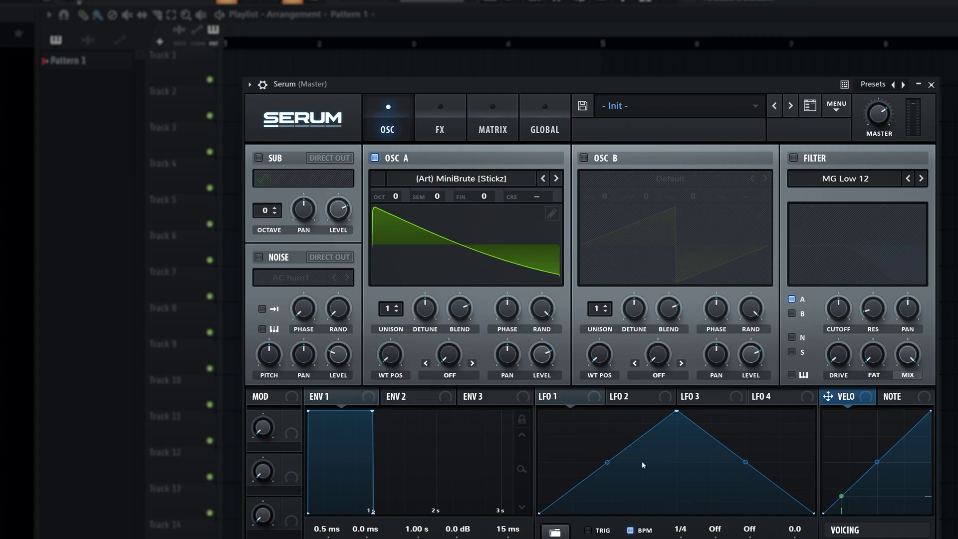
Load (E) SQ-80 [Stickz] into oscillator A, sweep its wavetable position up and back to 1
left_click(399, 180)
mouse_move(429, 232)
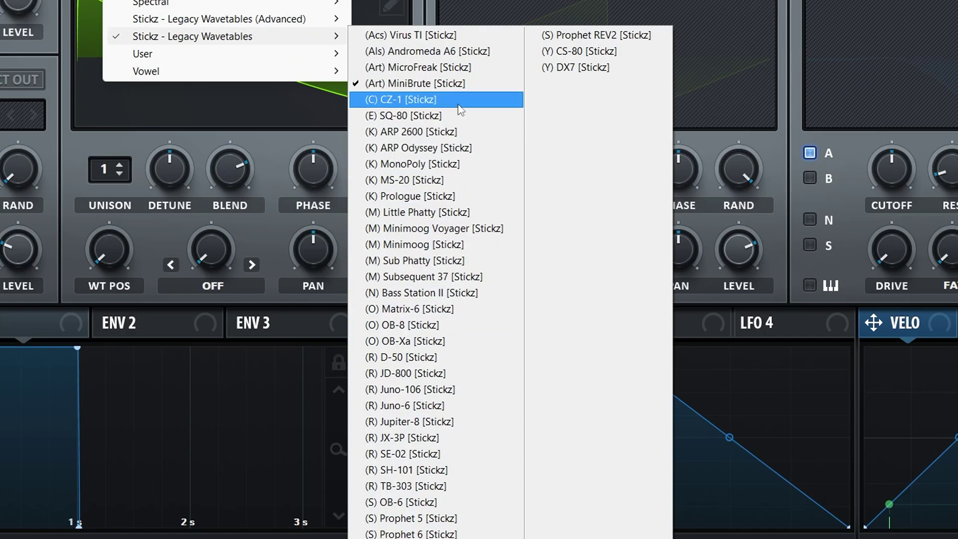
left_click(458, 115)
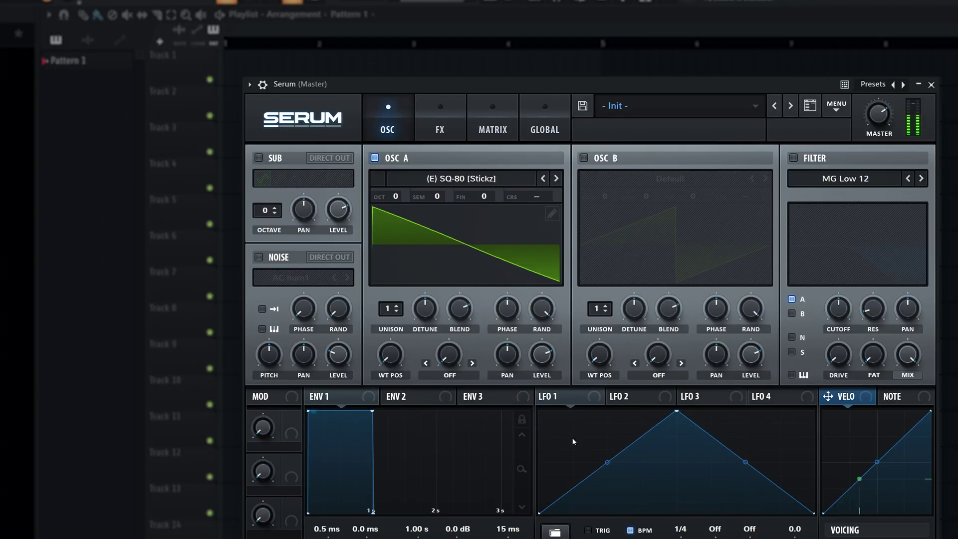
left_click_drag(398, 366, 426, 301)
left_click_drag(394, 355, 375, 432)
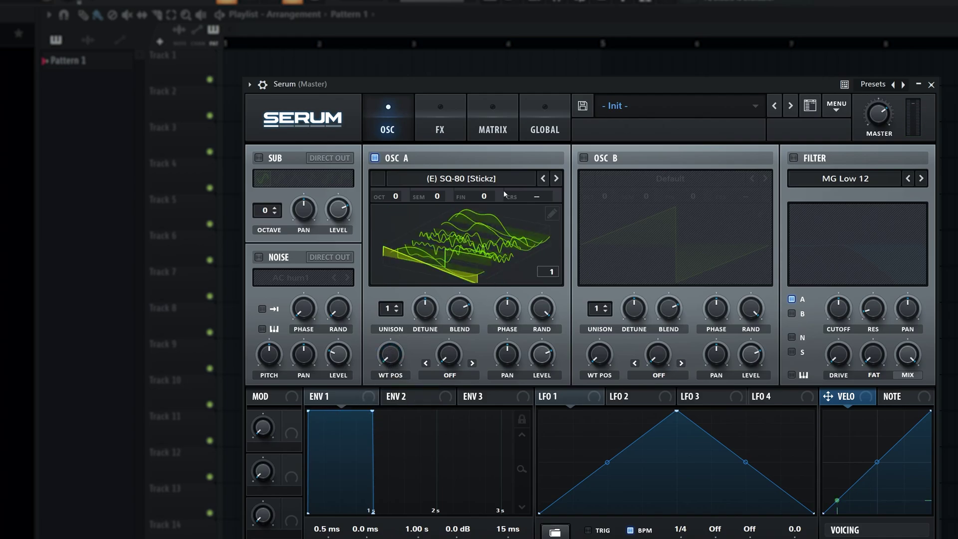
Load the (M) Minimoog Voyager [Stickz] wavetable into oscillator A
left_click(449, 178)
mouse_move(466, 237)
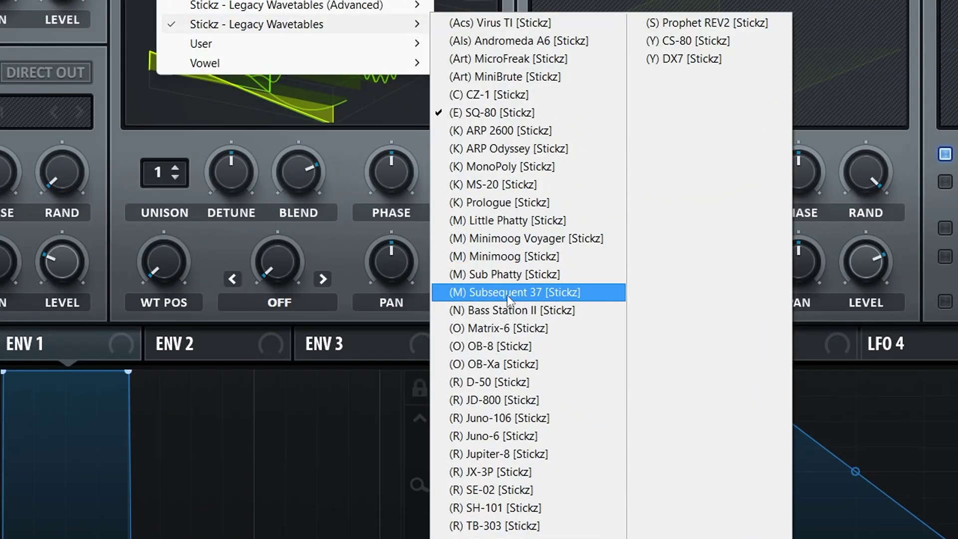
left_click(566, 239)
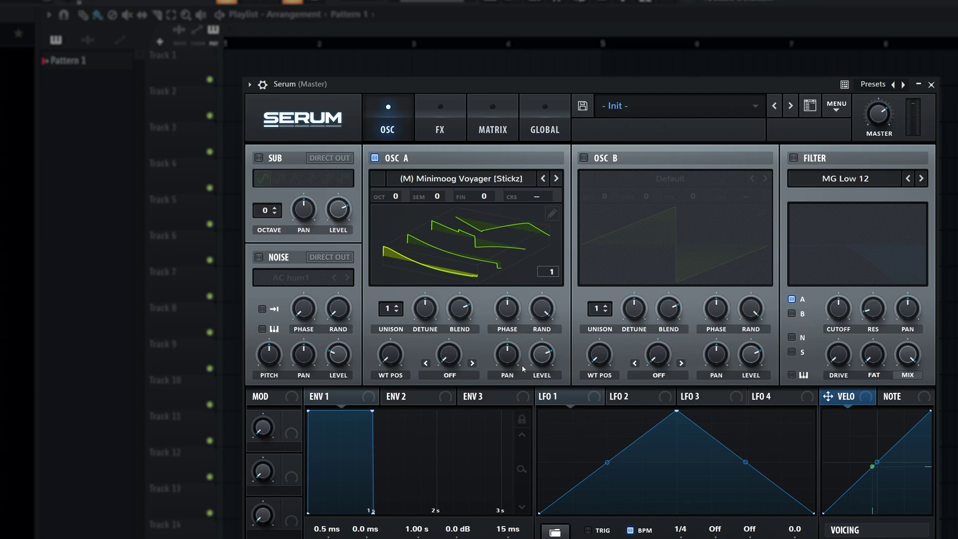
In the flat 2D view, advance the Minimoog Voyager wavetable position to frame 4
left_click(488, 263)
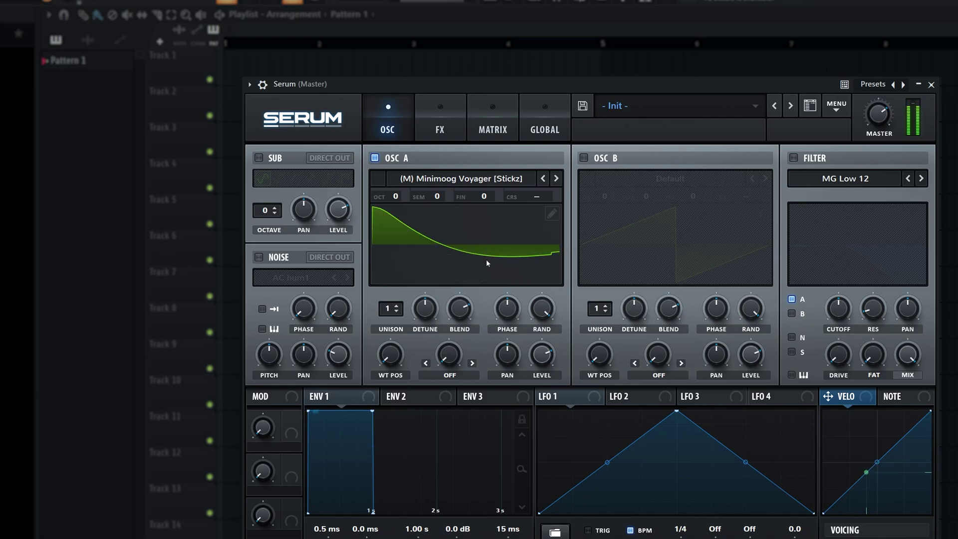
left_click_drag(390, 355, 392, 331)
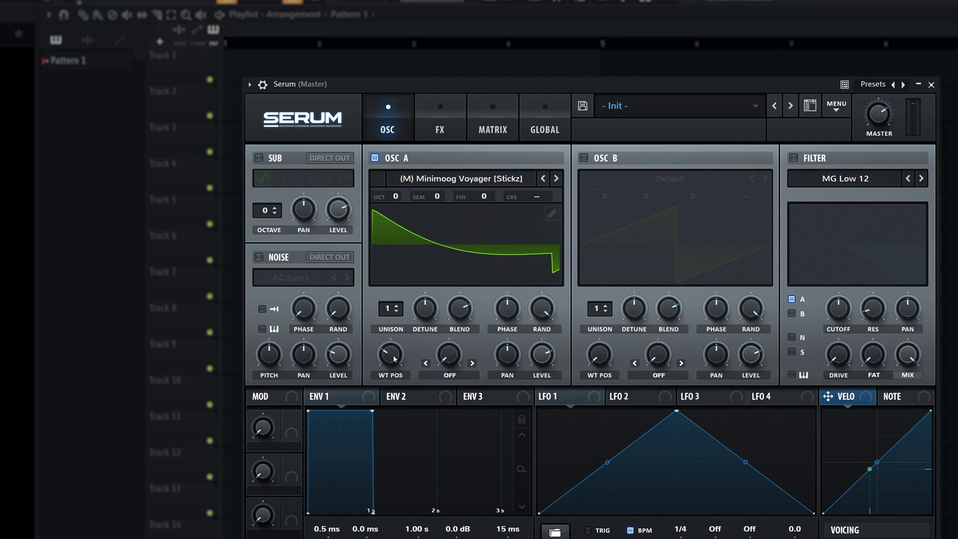
left_click_drag(394, 358, 401, 343)
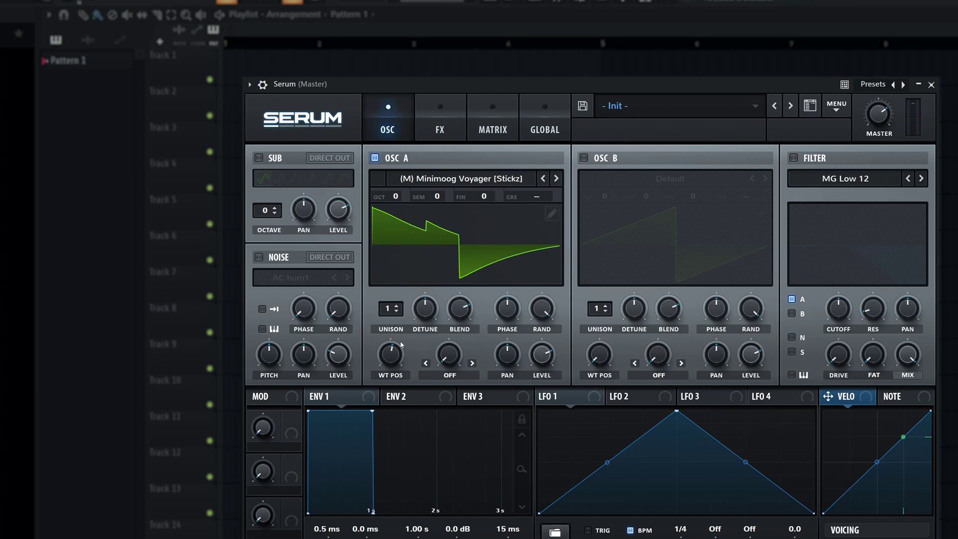
left_click_drag(401, 344, 405, 325)
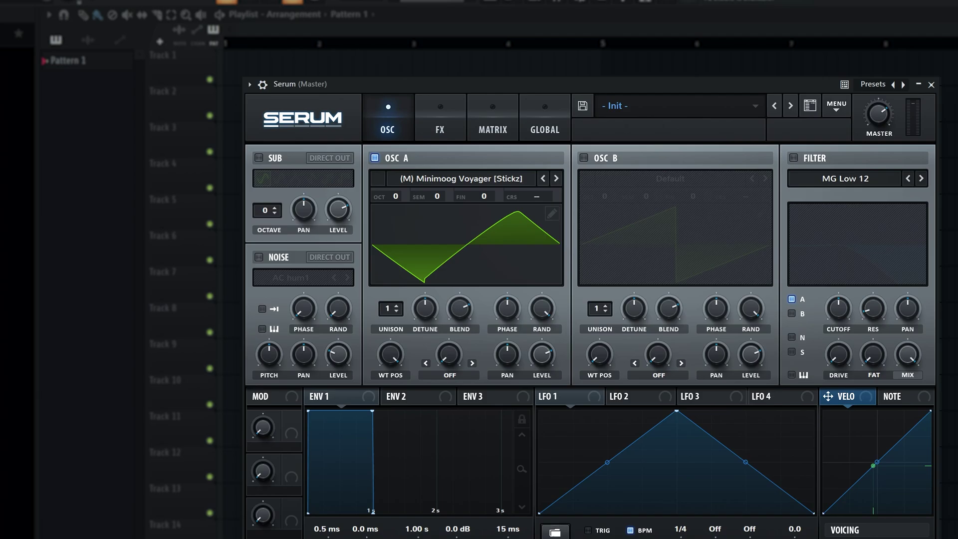
Browse the Stickz - Legacy Wavetables (Advanced) list for oscillator A, closing and reopening it
left_click(479, 180)
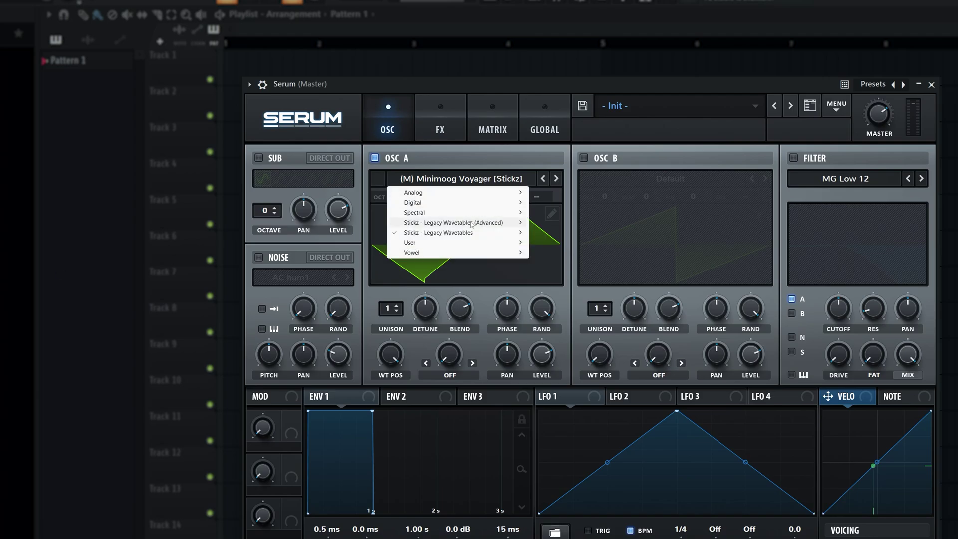
mouse_move(505, 223)
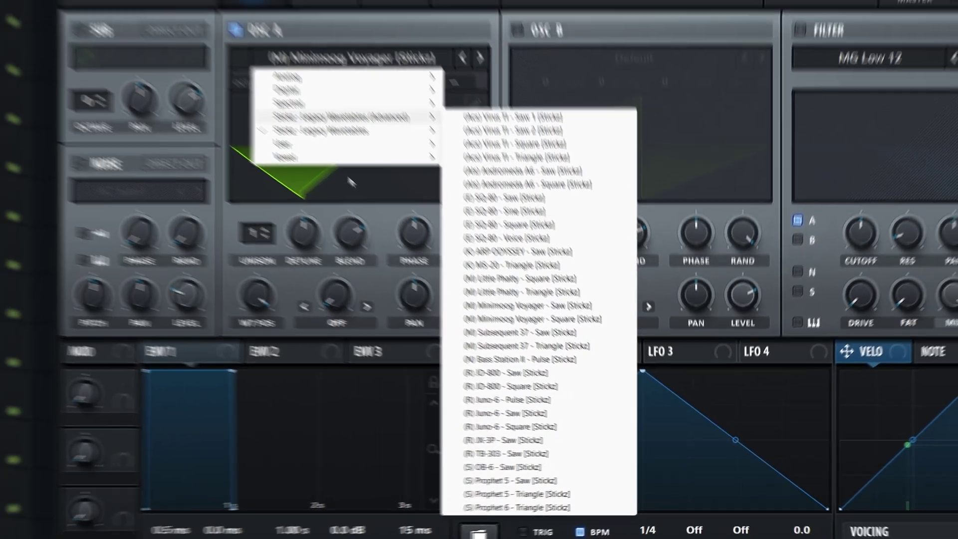
left_click(351, 182)
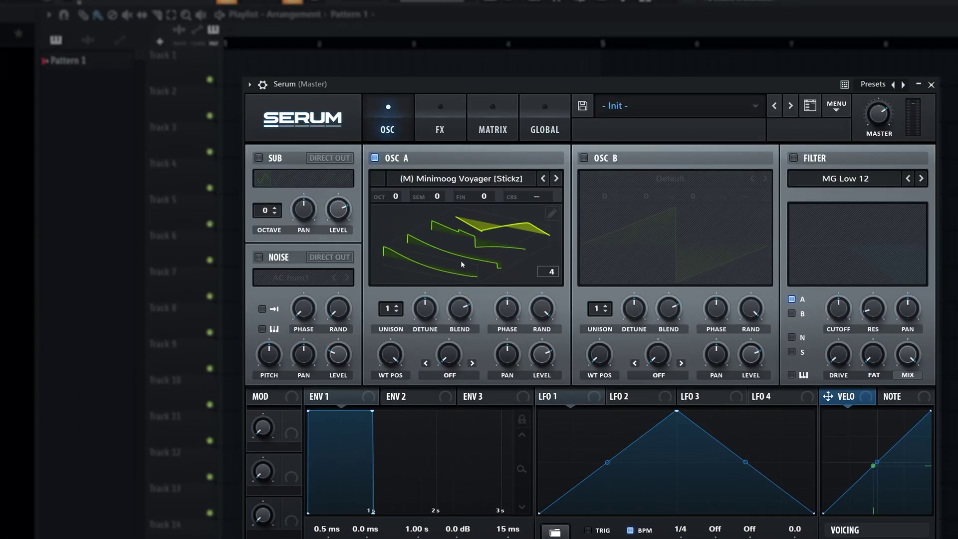
scroll(388, 382, "up", 3)
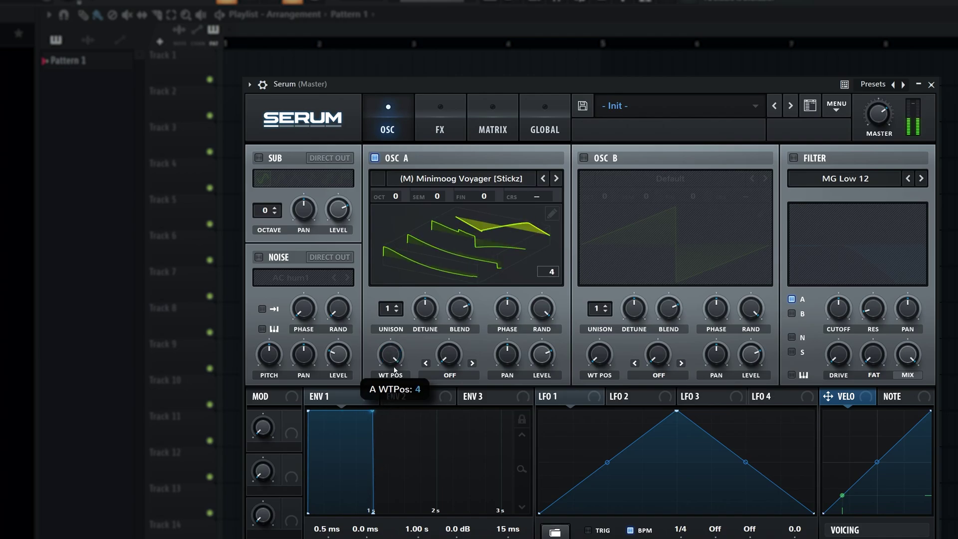
scroll(391, 355, "down", 3)
left_click(483, 180)
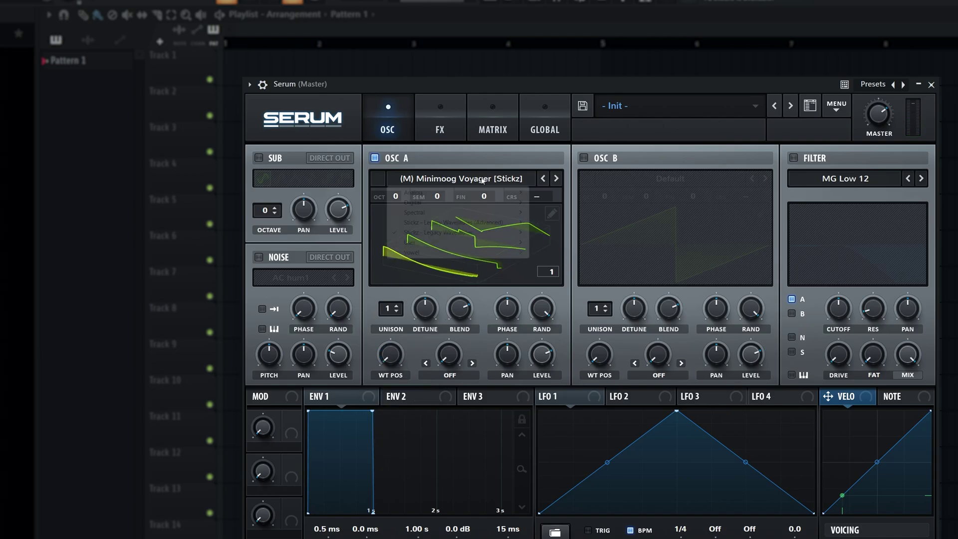
mouse_move(489, 221)
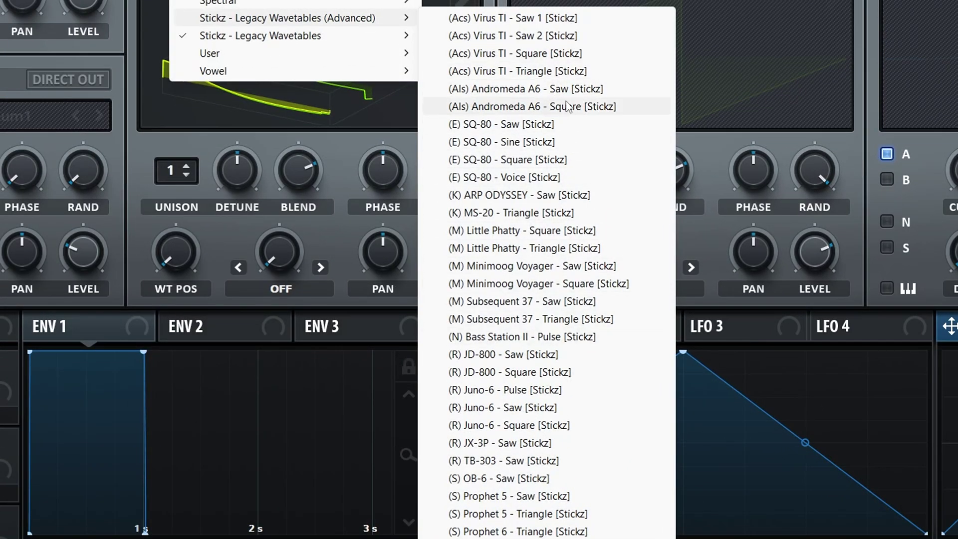
Load (Als) Andromeda A6 - Saw [Stickz] into oscillator A and sweep its position to about 50
left_click(579, 89)
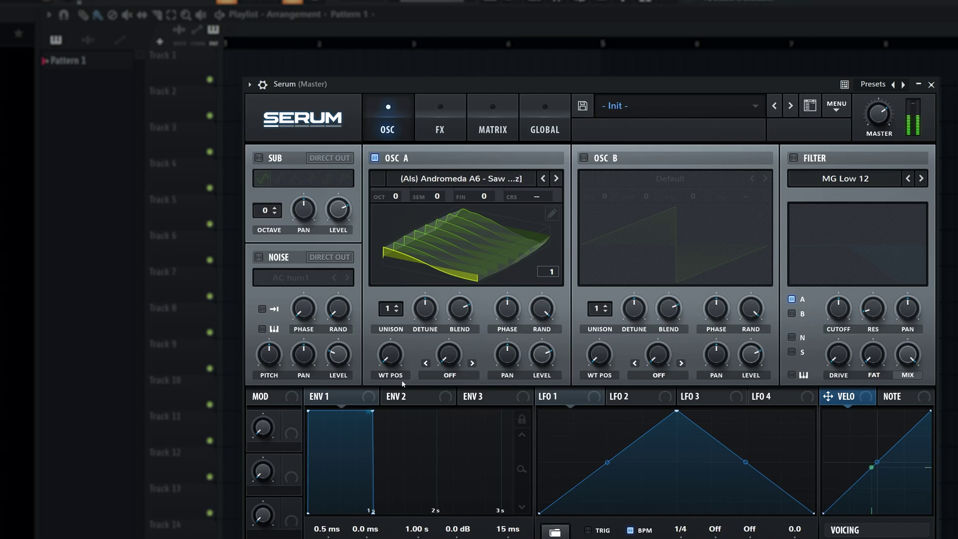
left_click_drag(390, 356, 403, 421)
Step through the Andromeda A6 frames up to 256 in Table Edit, then close it and reset position to 1
left_click(551, 213)
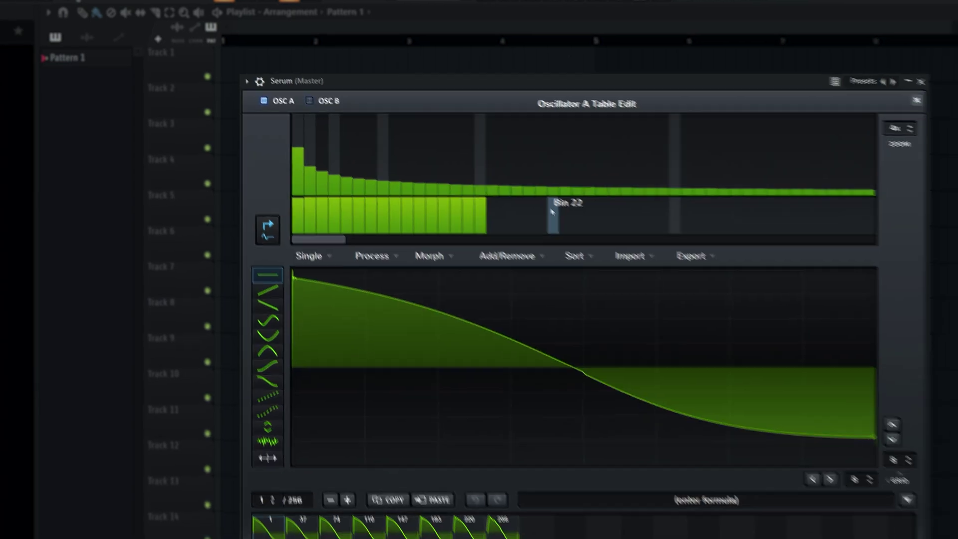
left_click(314, 538)
left_click(286, 440)
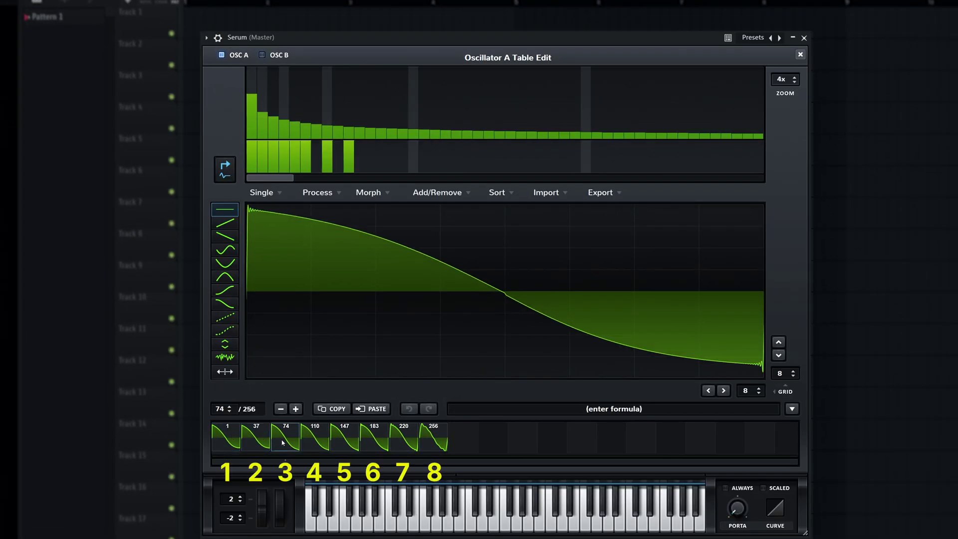
left_click(315, 439)
left_click(344, 439)
left_click(374, 440)
left_click(402, 443)
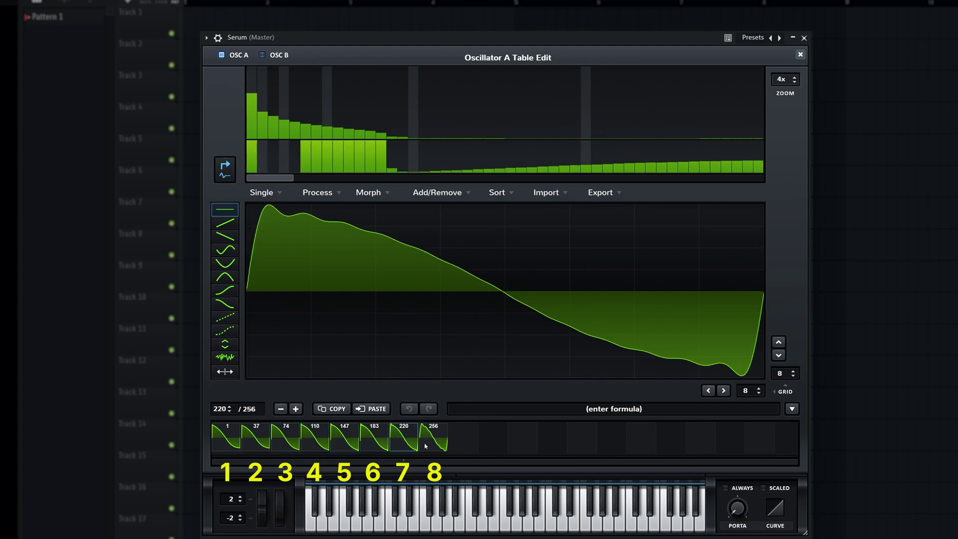
left_click(427, 446)
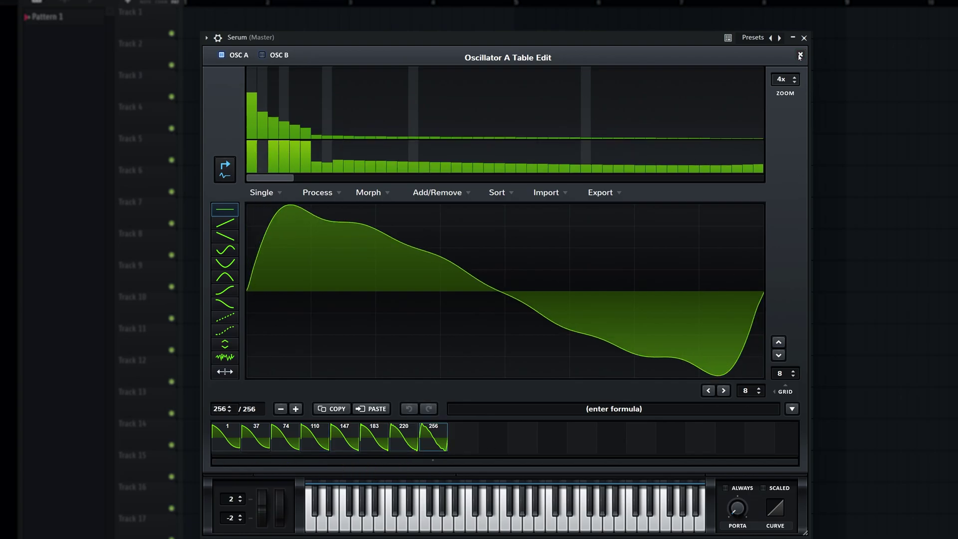
left_click(800, 53)
left_click_drag(387, 358, 384, 488)
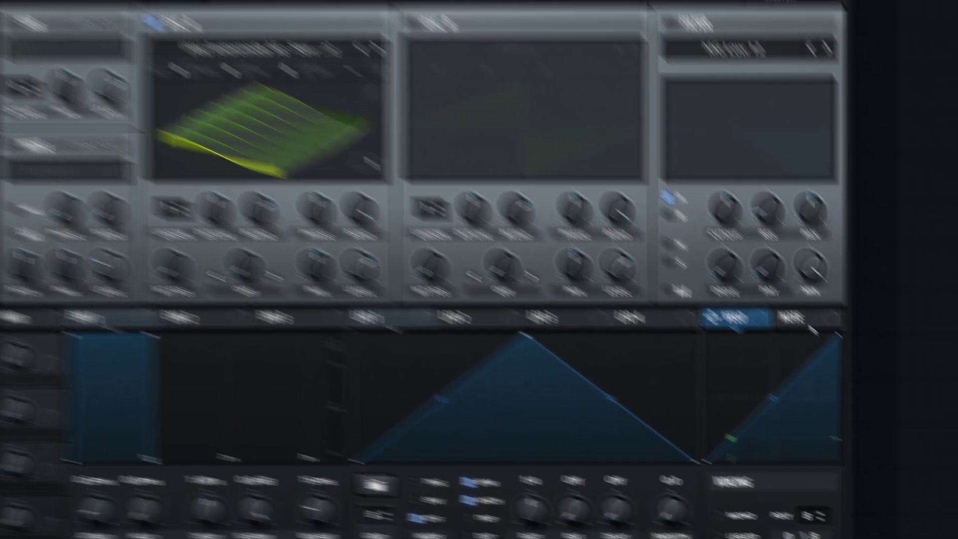
Bring up the NOTE modulation source to route onto oscillator A's pan
left_click(901, 398)
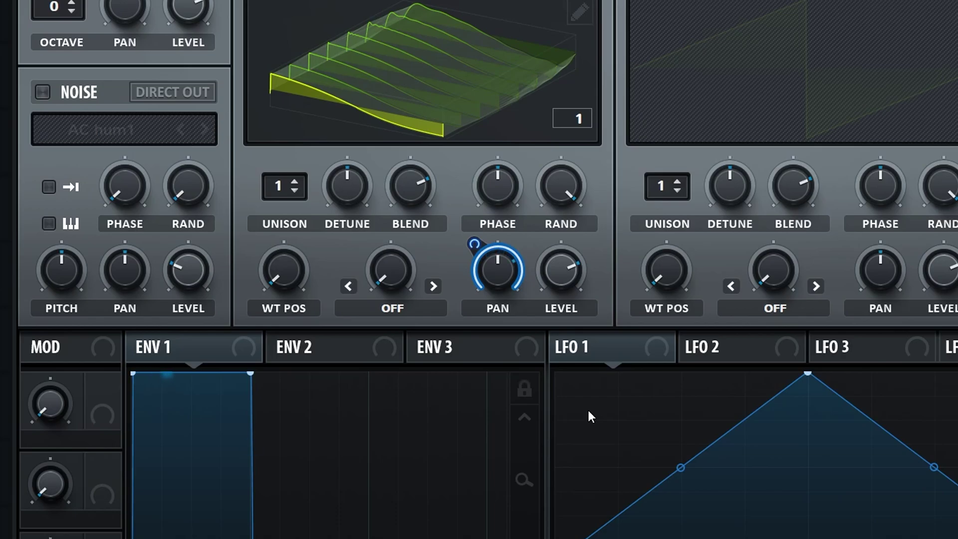
Remove the modulation from oscillator A's pan and load the (E) SQ-80 - Saw wavetable
right_click(495, 274)
left_click(522, 282)
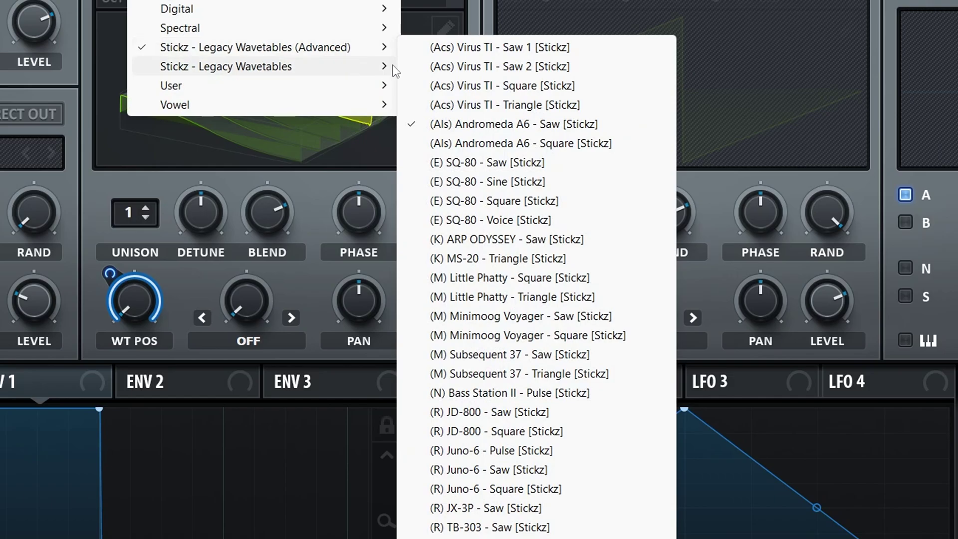
left_click(561, 162)
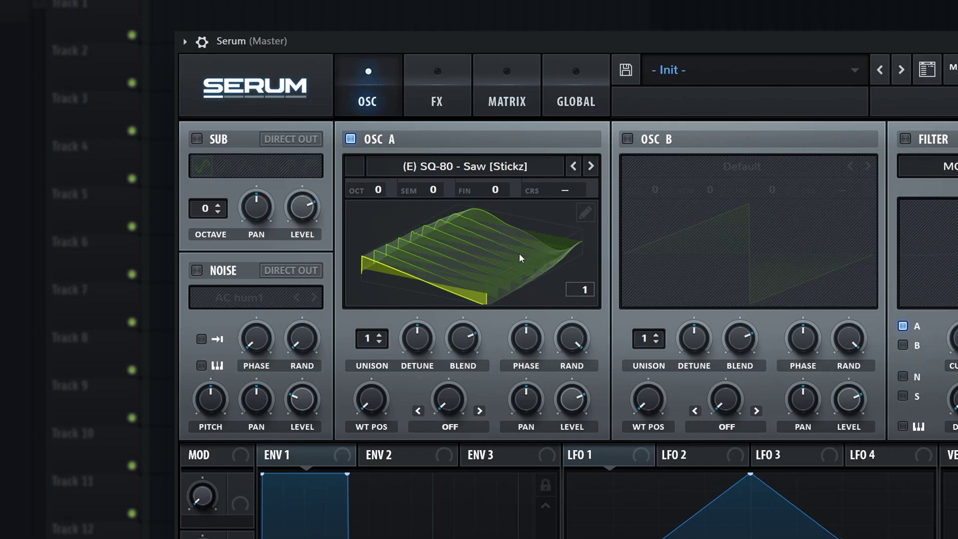
Load (E) SQ-80 - Saw [Stickz] into oscillator A and route NOTE to its wavetable position
left_click(464, 167)
mouse_move(467, 237)
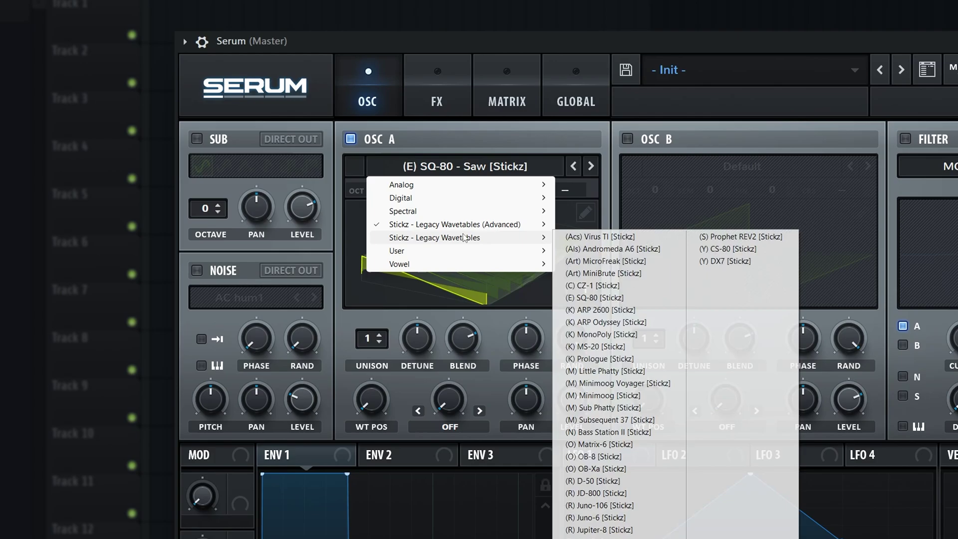
left_click(618, 297)
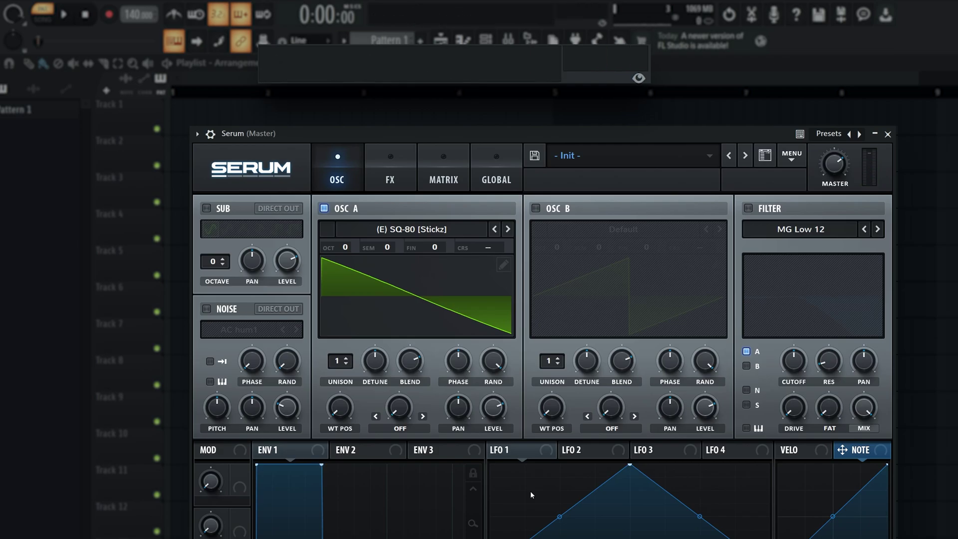
left_click(429, 230)
mouse_move(432, 274)
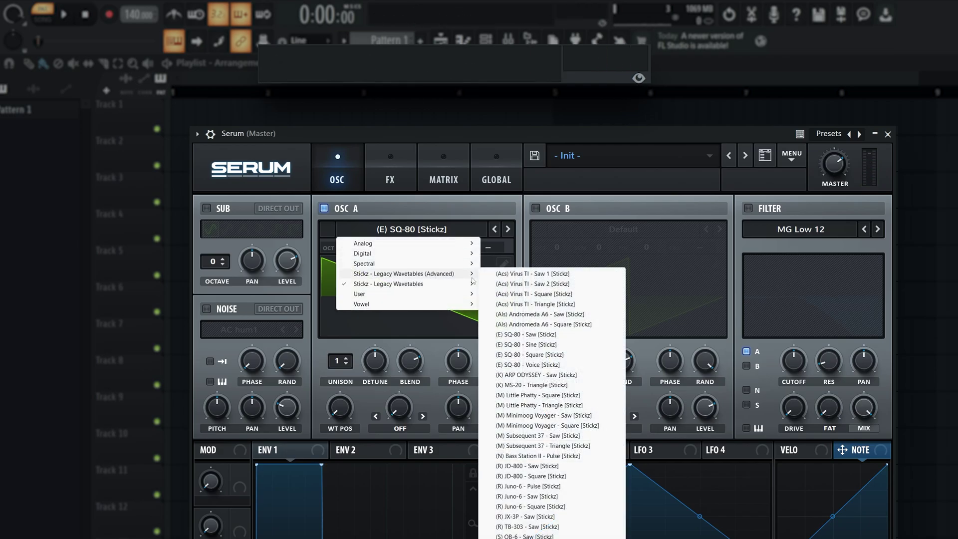
left_click(558, 335)
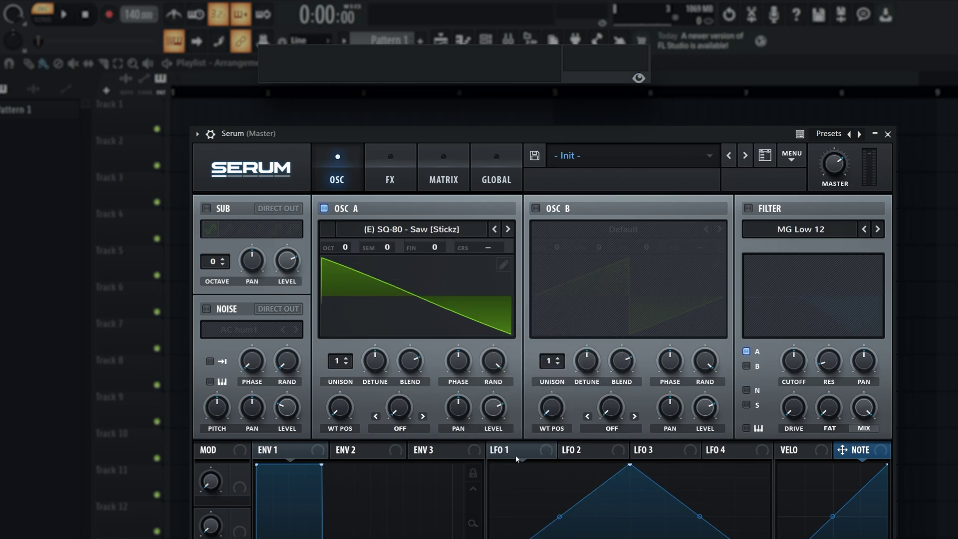
left_click_drag(412, 434, 339, 409)
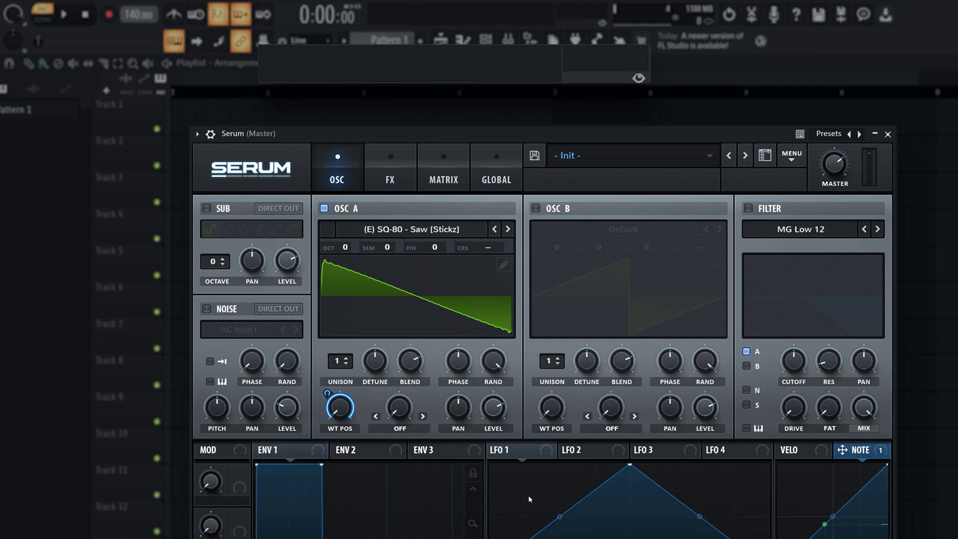
Audition (N) Bass Station II - Pulse and (S) Prophet 5 - Saw on oscillator A, toggling 3D view
left_click(417, 229)
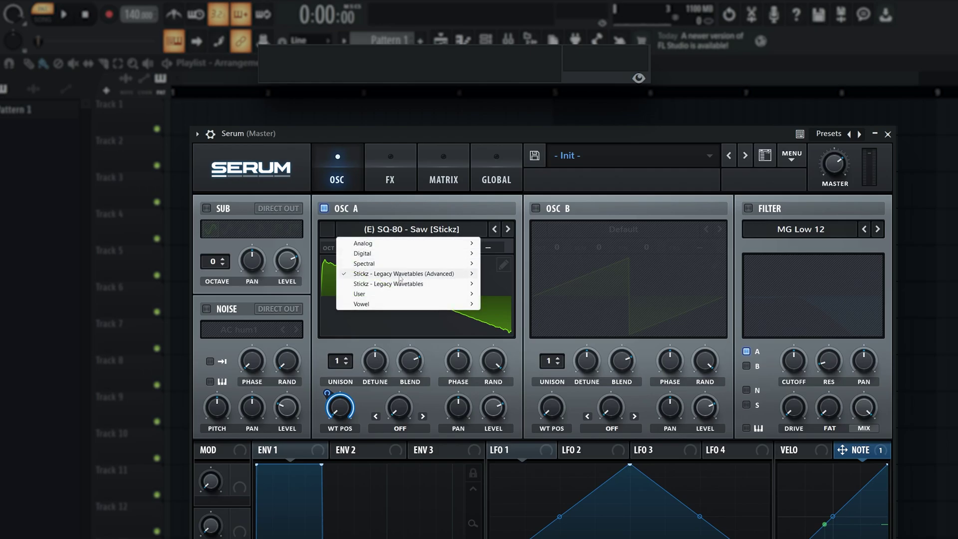
mouse_move(449, 273)
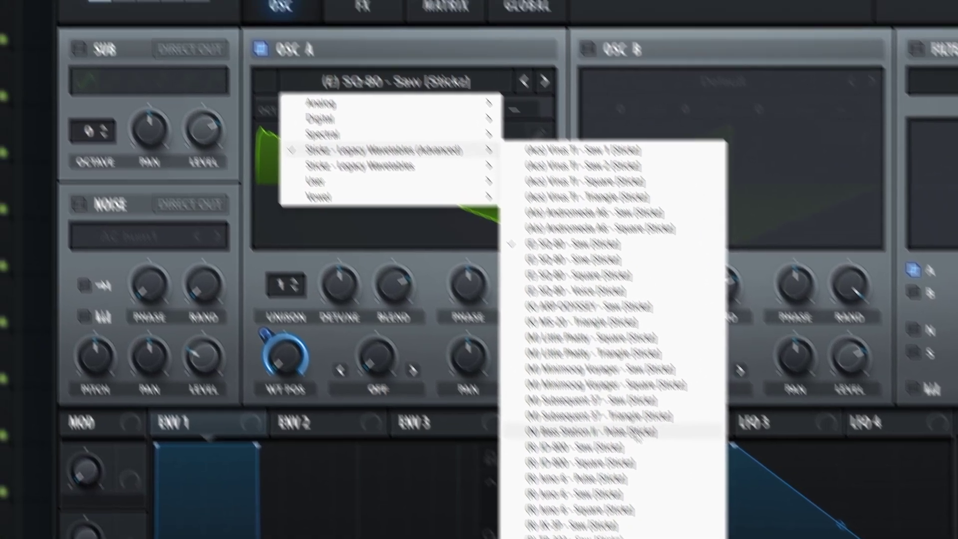
left_click(514, 339)
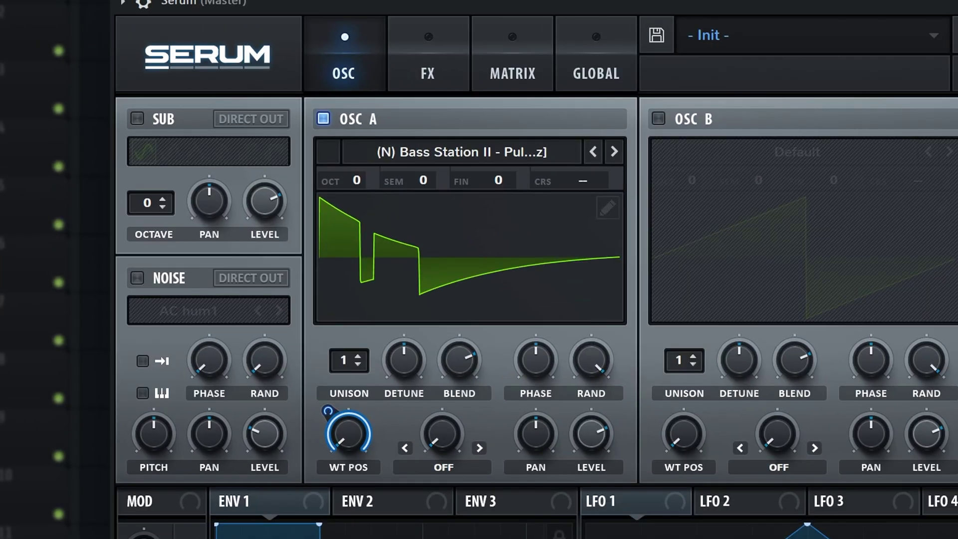
left_click(435, 260)
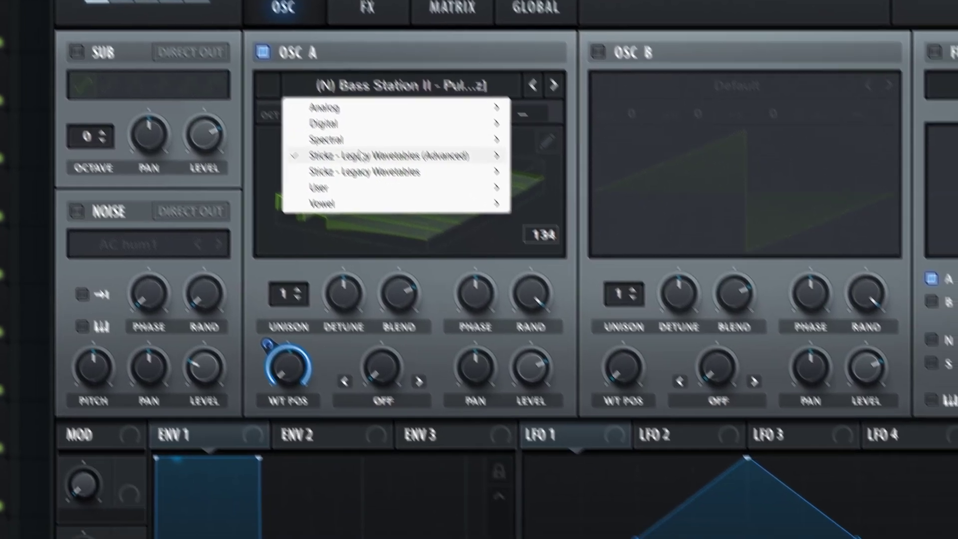
mouse_move(450, 223)
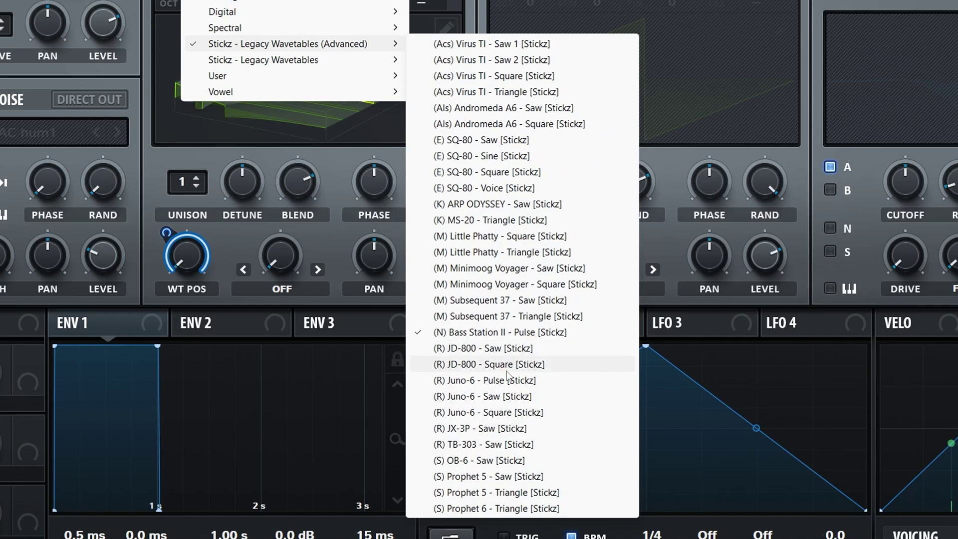
left_click(489, 476)
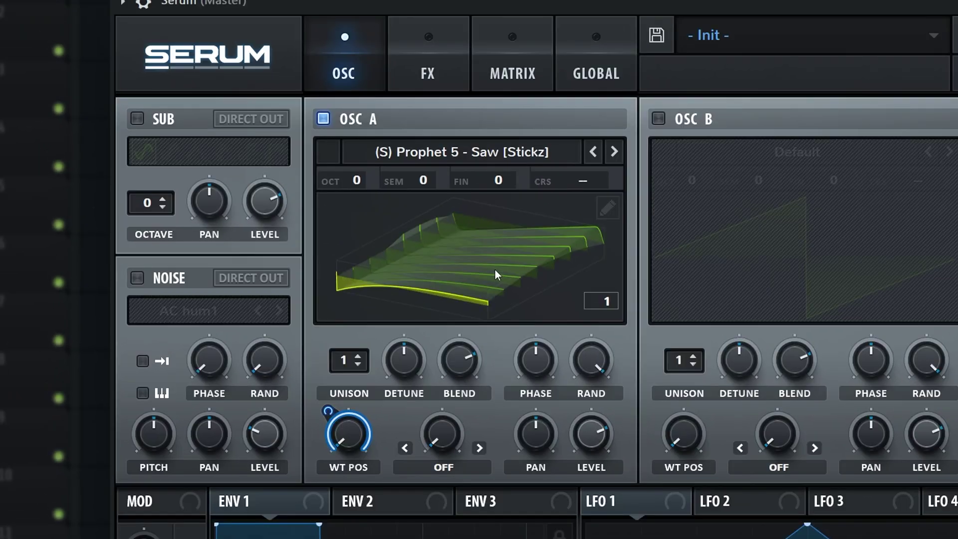
left_click(495, 272)
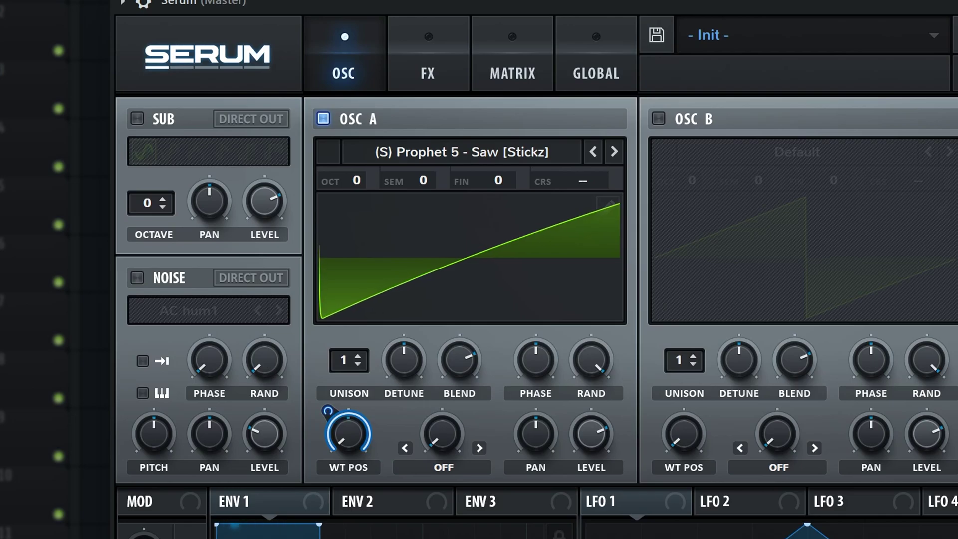
Load (K) MS-20 - Triangle, shift oscillator A's octave and lower note-to-WT POS modulation to 4
left_click(461, 151)
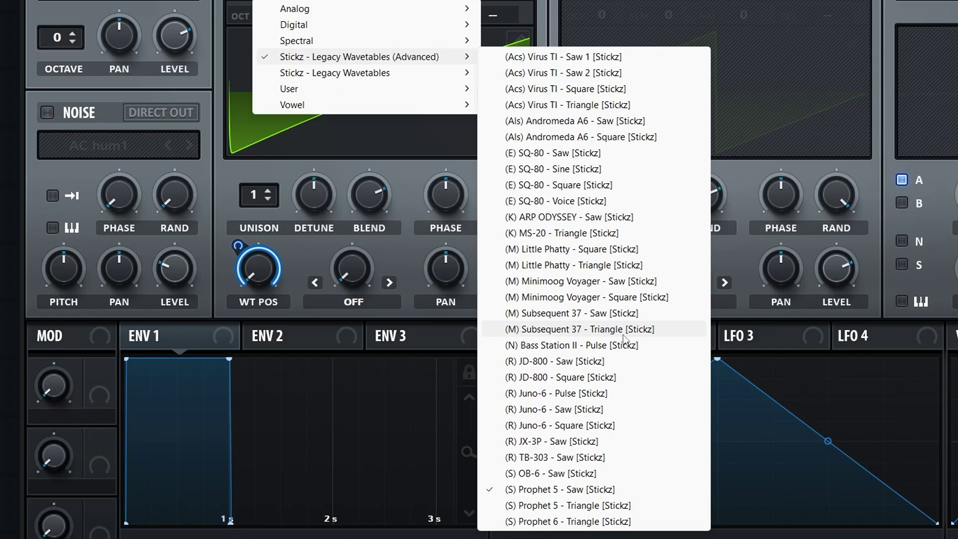
left_click(635, 233)
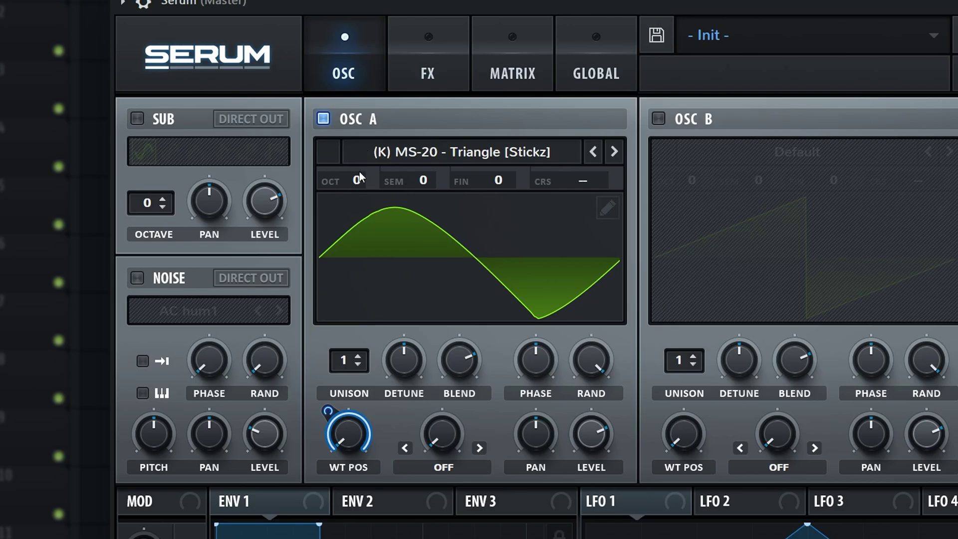
mouse_move(362, 183)
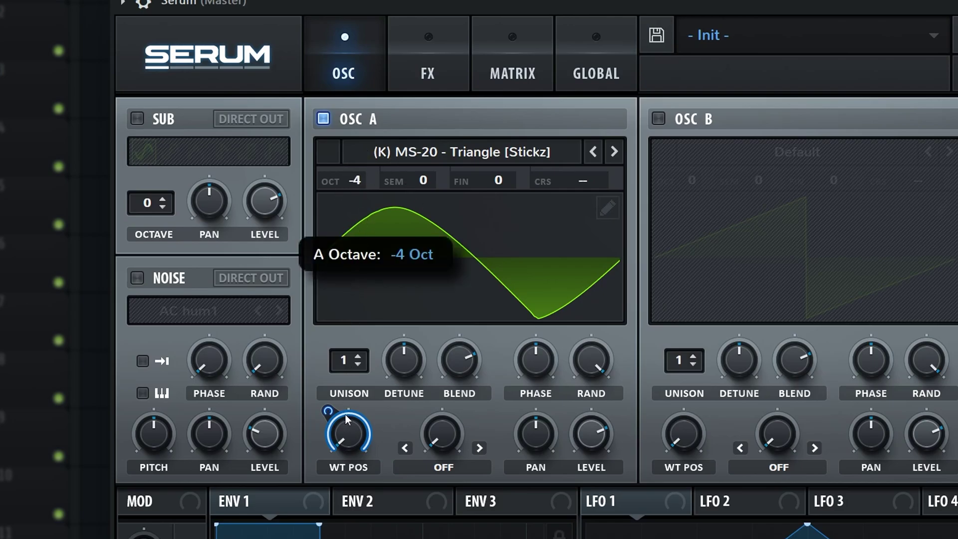
left_click_drag(357, 185, 381, 183)
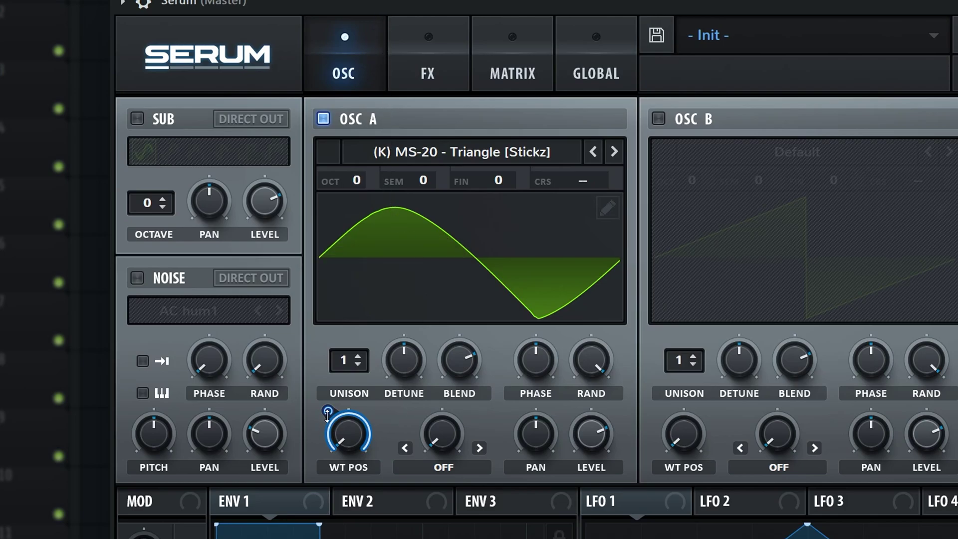
mouse_move(329, 411)
left_mouse_down()
mouse_move(320, 496)
mouse_move(320, 405)
left_mouse_up()
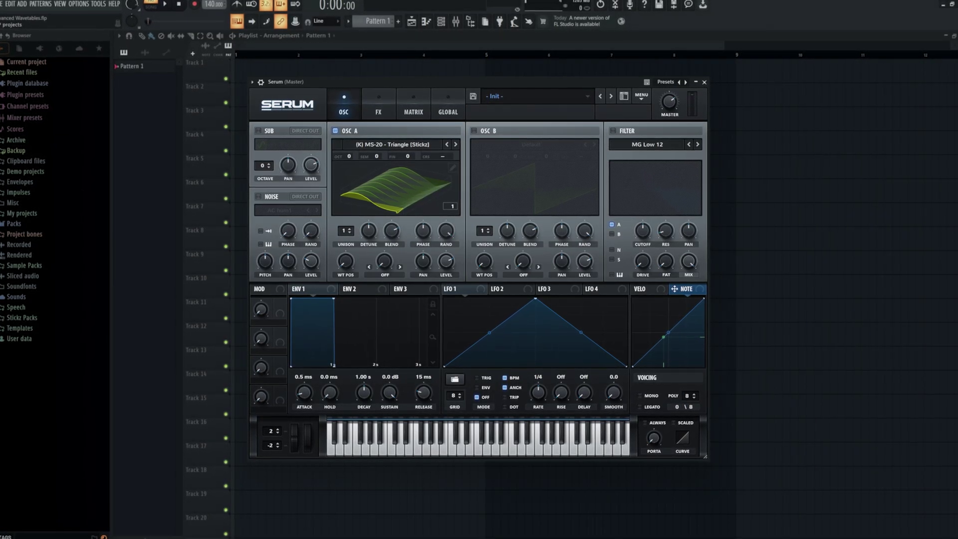
Load the BASS - Mapple Street preset from Stickz - Legacy Presets
left_click(549, 92)
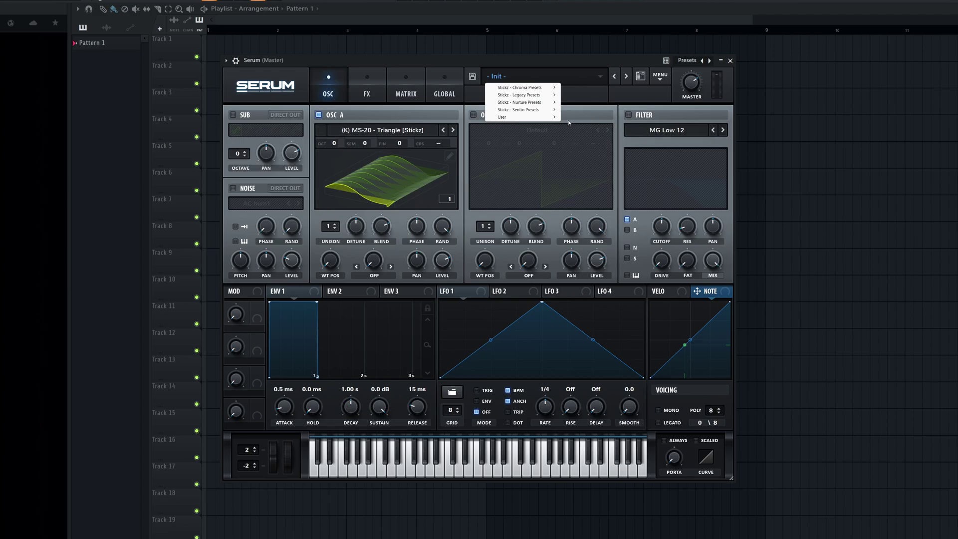
mouse_move(534, 95)
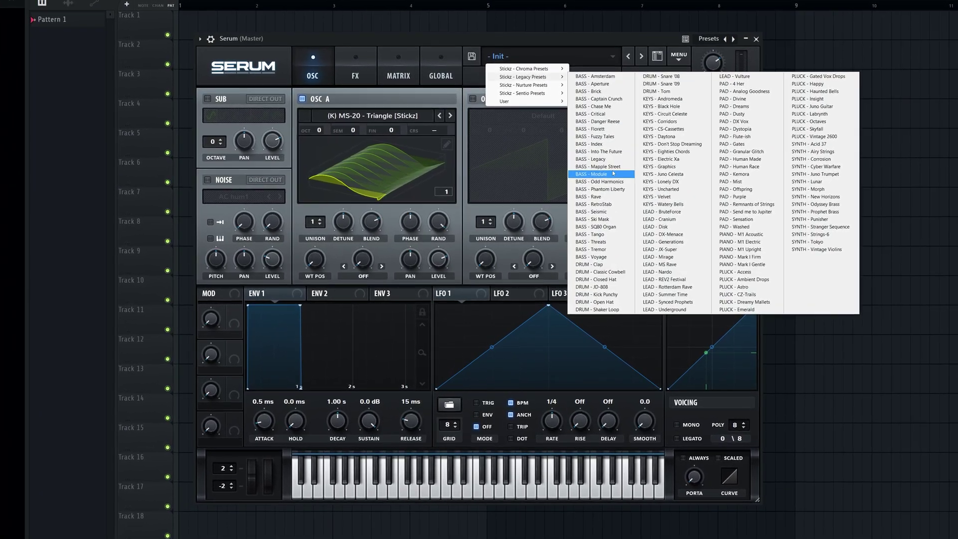
left_click(604, 166)
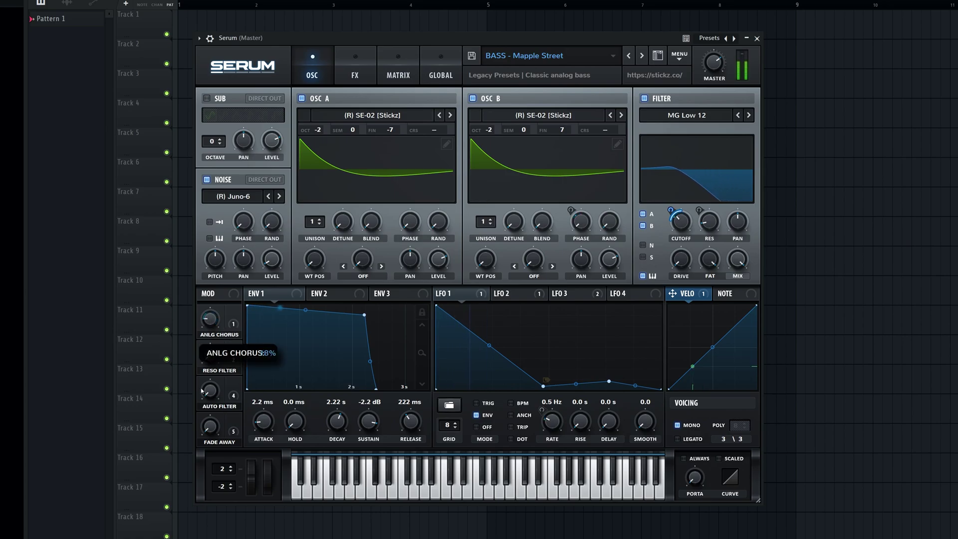
Turn ANLG CHORUS down to minimum, raise FADE AWAY to about 29%, and reopen the preset banks
left_click_drag(210, 330, 210, 365)
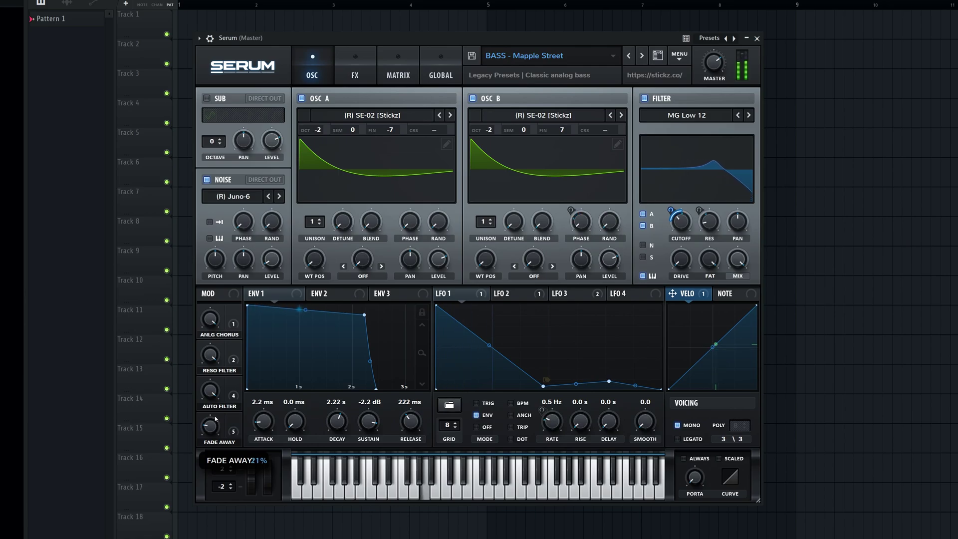
left_click_drag(215, 419, 218, 404)
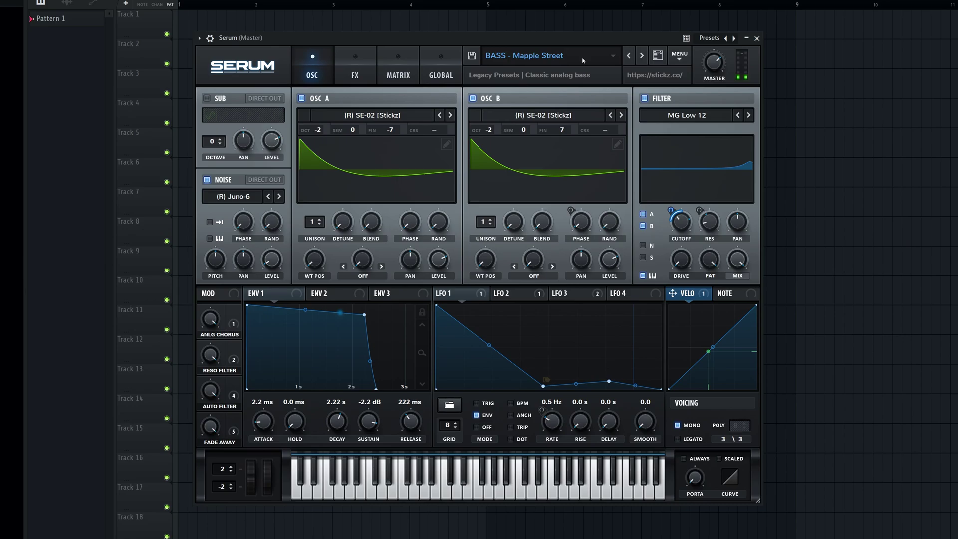
left_click(524, 56)
mouse_move(532, 74)
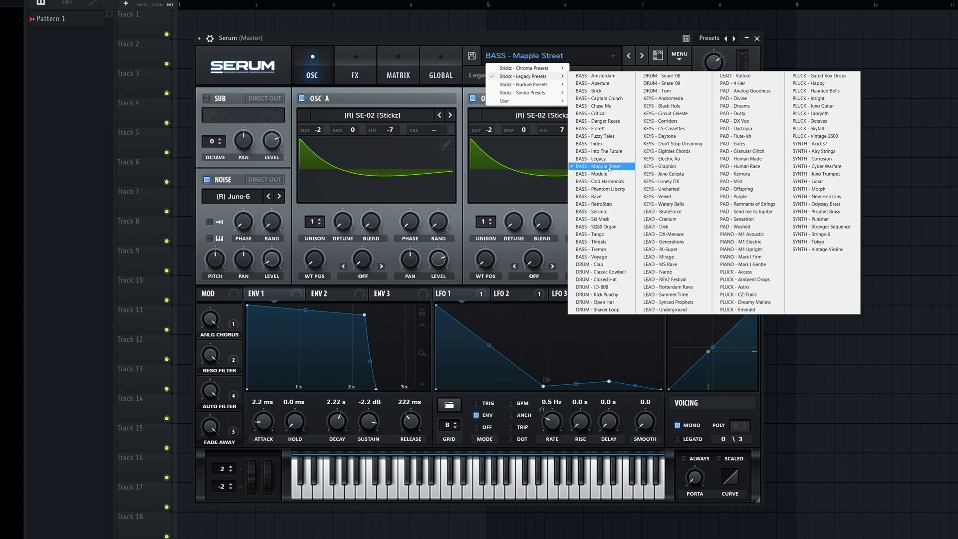
Load BASS - Threats, then BASS - Tango, and bring the Legacy preset folders back up
left_click(623, 242)
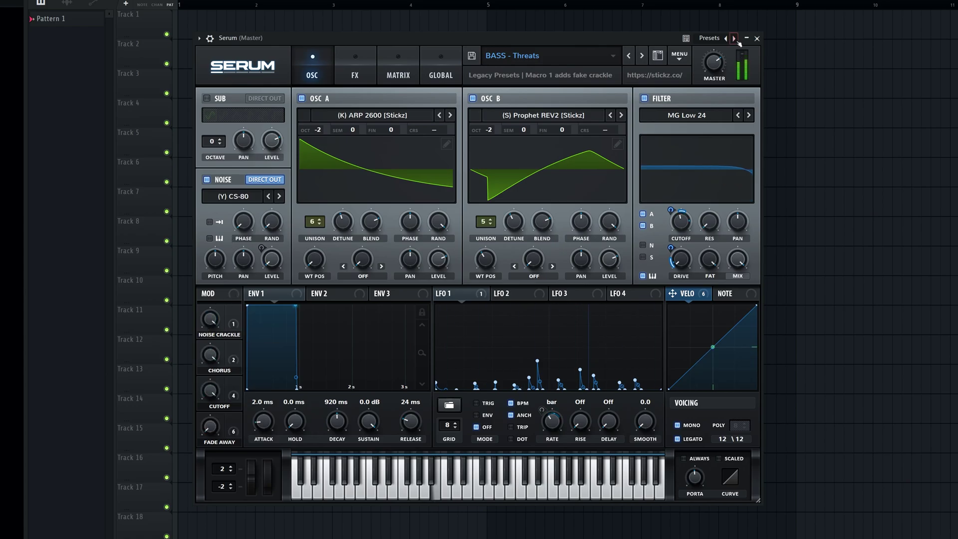
left_click(530, 65)
left_click(519, 75)
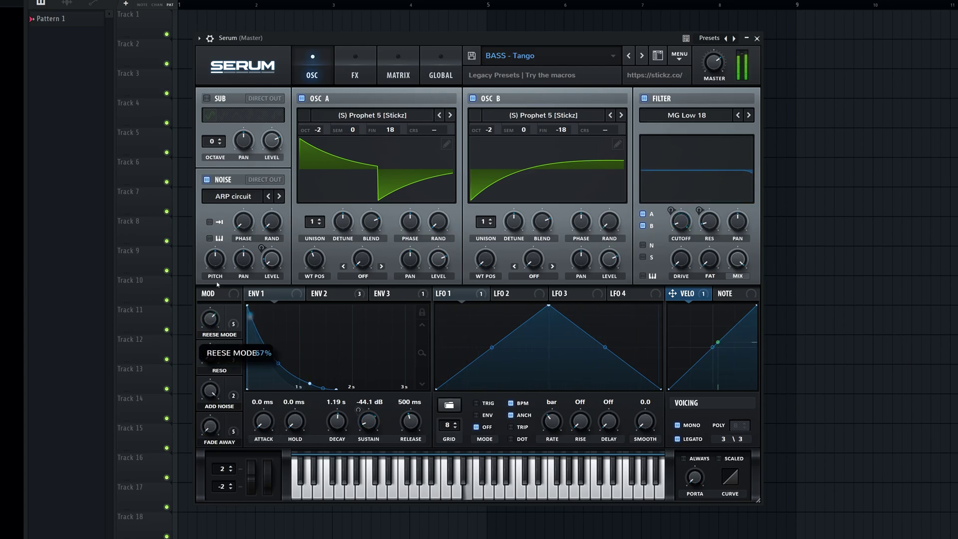
left_click(543, 59)
mouse_move(533, 78)
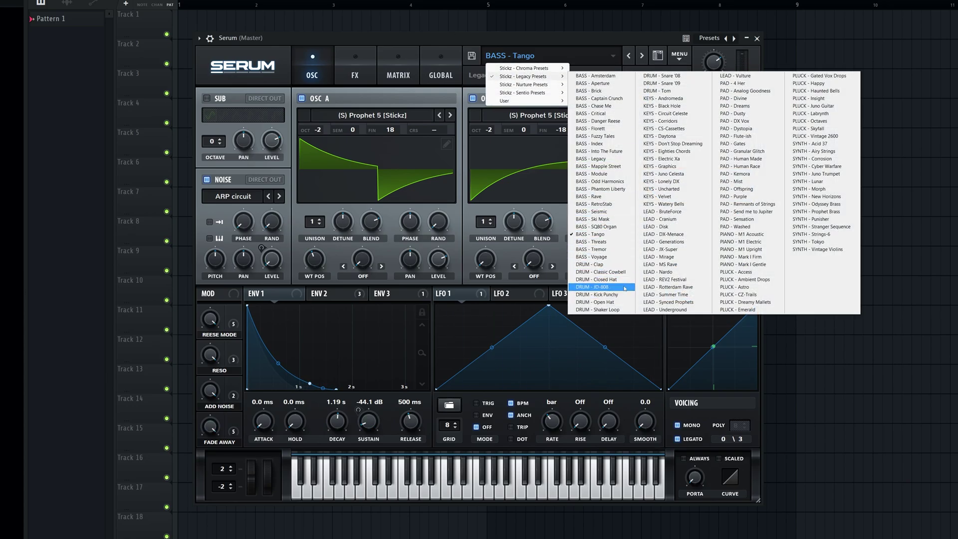
Load DRUM - Open Hat and play it three times with the Z key
left_click(619, 302)
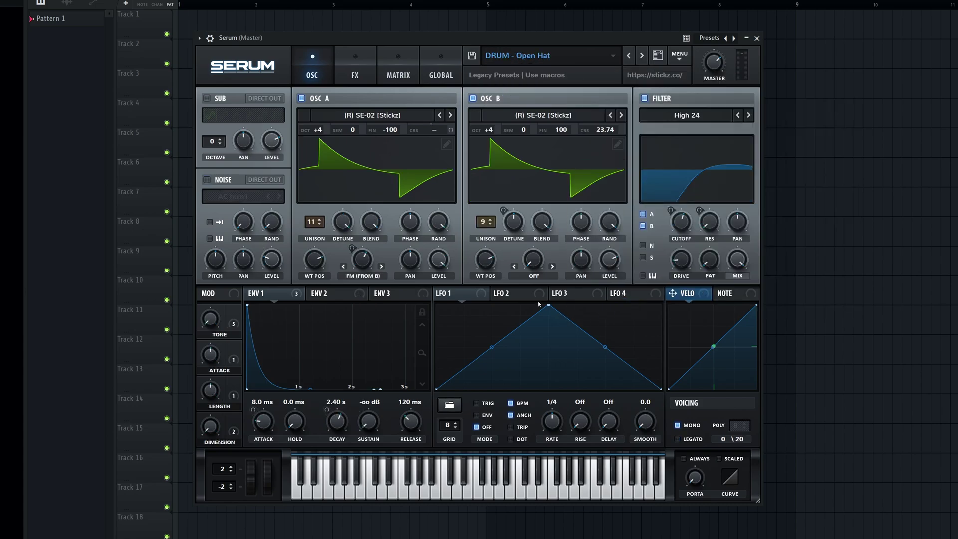
key("z")
key("z")
key("z")
key("z")
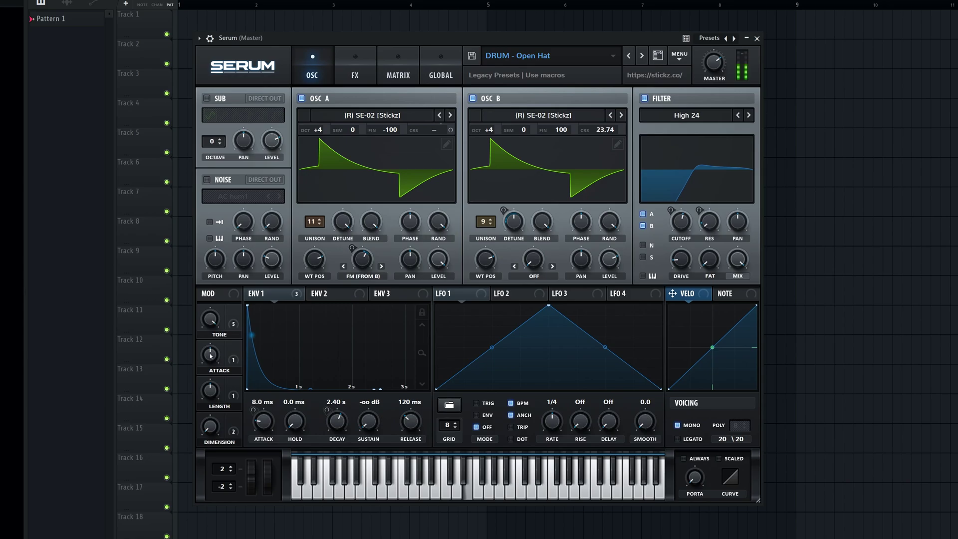
key("z")
mouse_move(212, 397)
key("z")
Switch to the DRUM - Classic Cowbell preset from the preset list
left_click(529, 55)
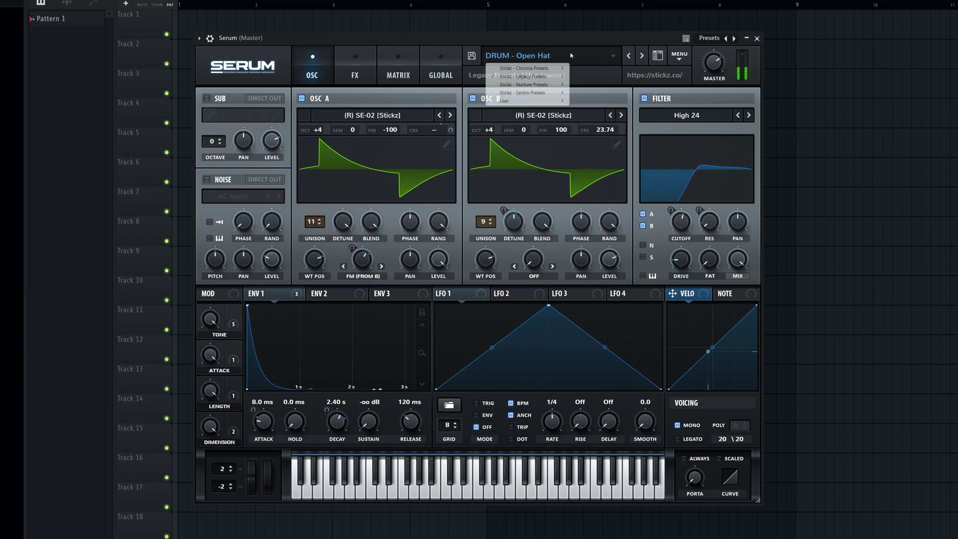
mouse_move(543, 86)
left_click(649, 149)
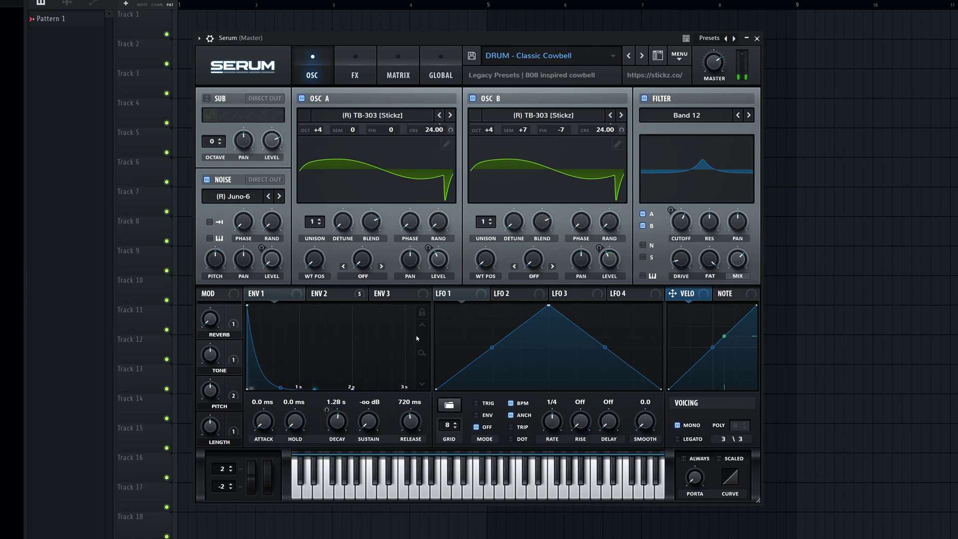
mouse_move(210, 314)
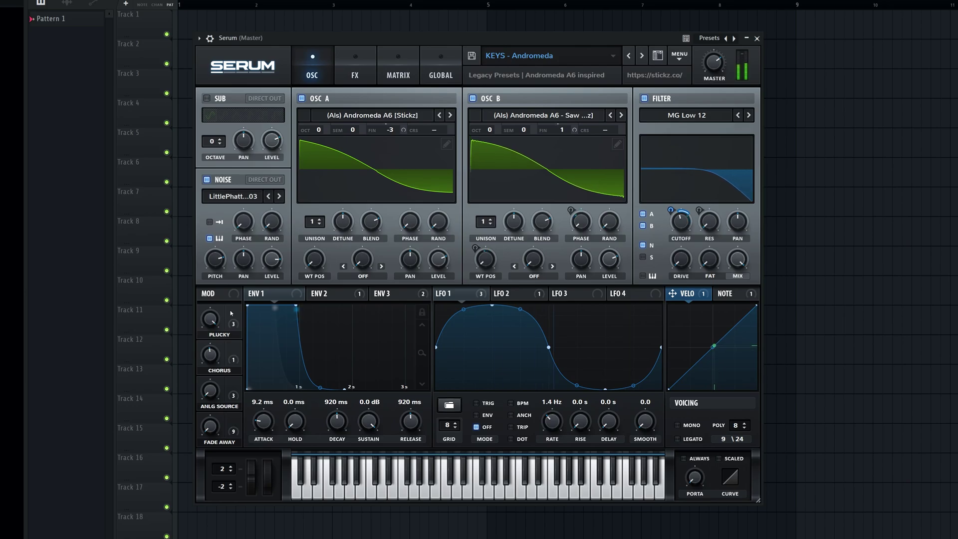
Have KEYS - Juno Celesta loaded, its oscillators on Juno-6 Pulse and Saw wavetables
mouse_move(210, 378)
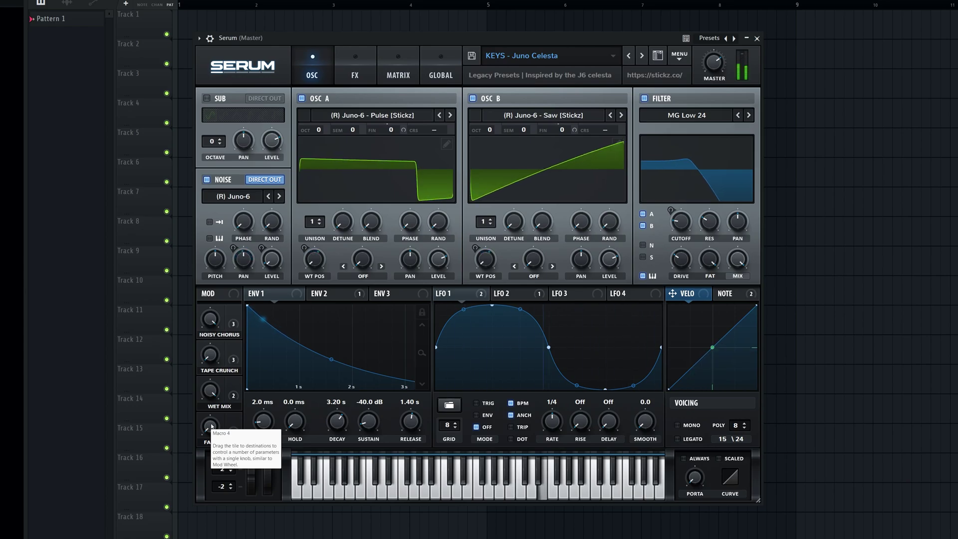
Raise the Fade Away macro to 25%, load LEAD - BruteForce, and reopen the preset list
left_click_drag(211, 426, 215, 409)
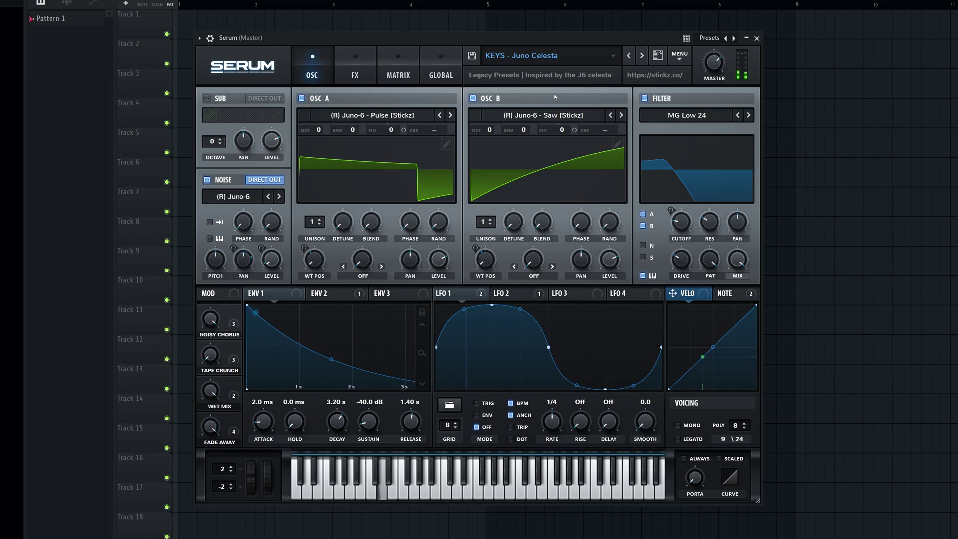
left_click(554, 55)
left_click(531, 319)
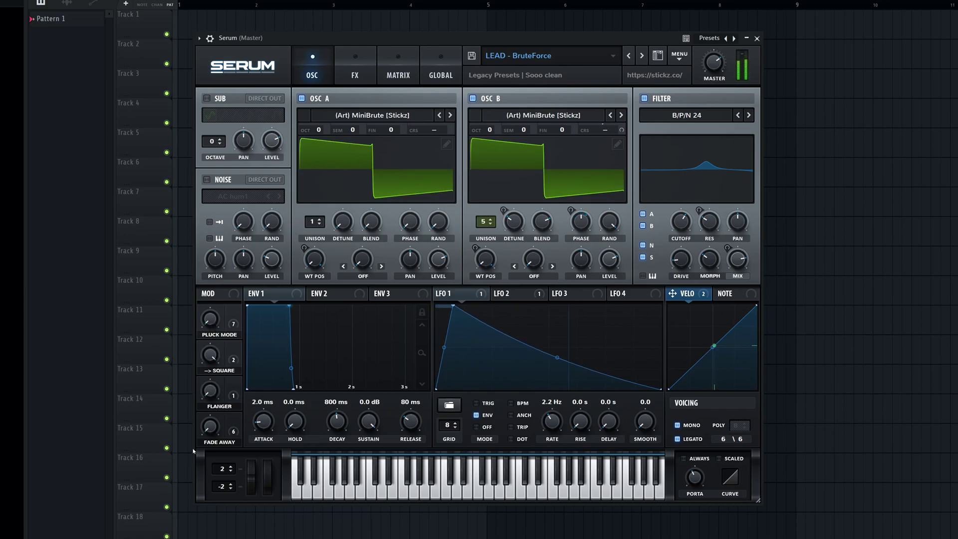
left_click(603, 50)
Load LEAD - Disk, move on to PAD - Granular Glitch, and reopen the Legacy list
mouse_move(549, 75)
left_click(698, 149)
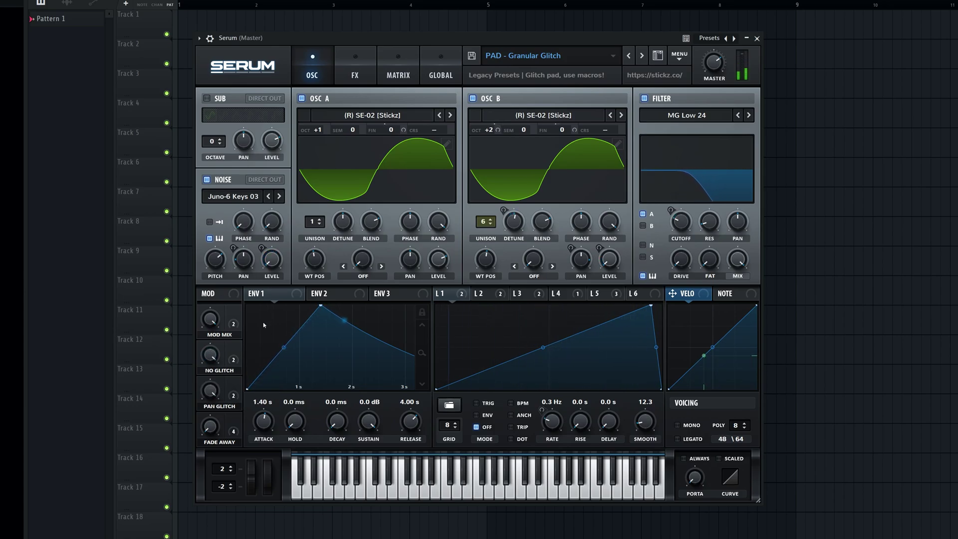
left_click(534, 55)
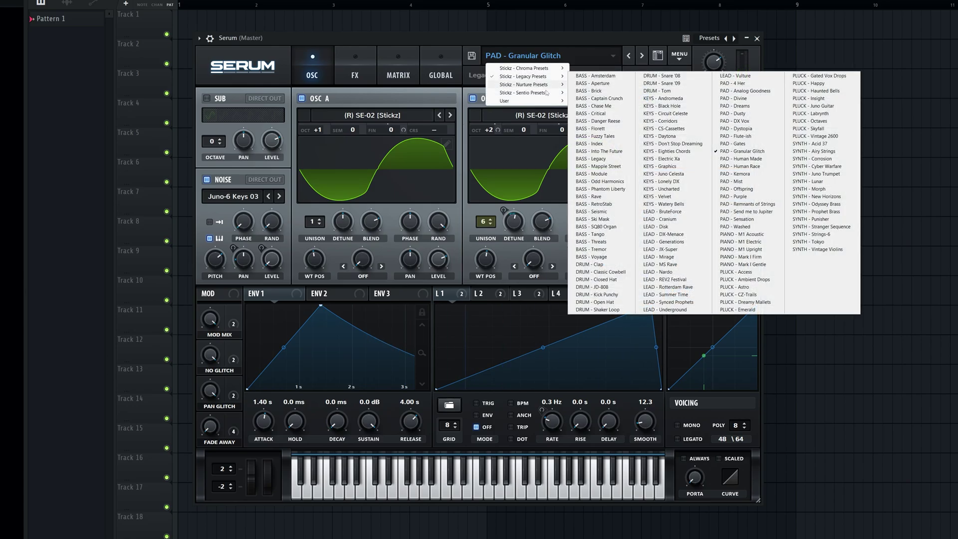
Load PIANO - M1 Acoustic, move to PIANO - Mark I Gentle, then reopen the Legacy list
left_click(772, 237)
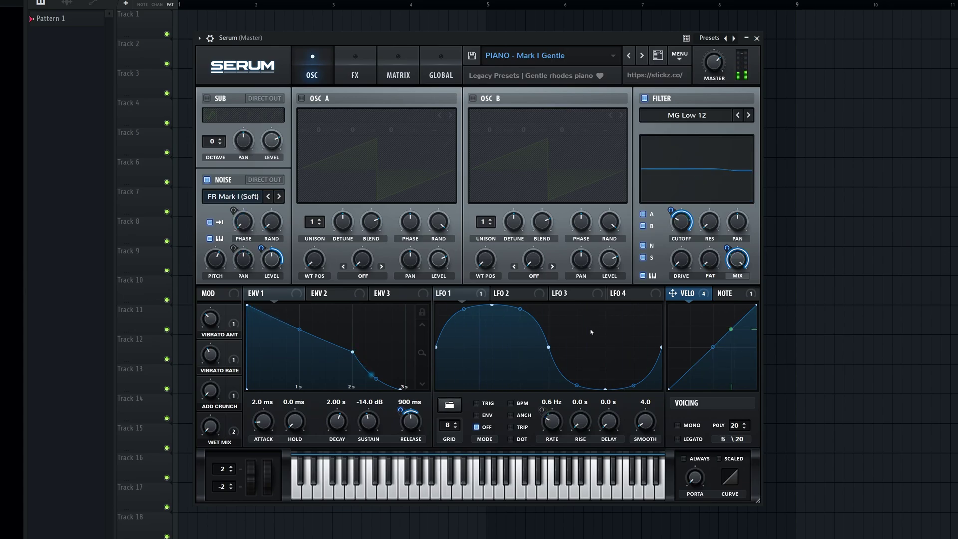
mouse_move(222, 306)
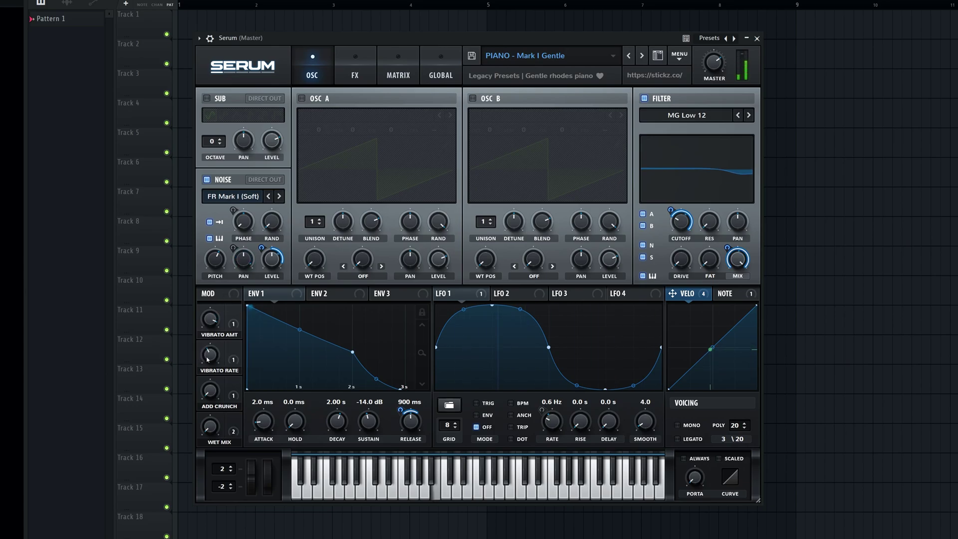
mouse_move(213, 365)
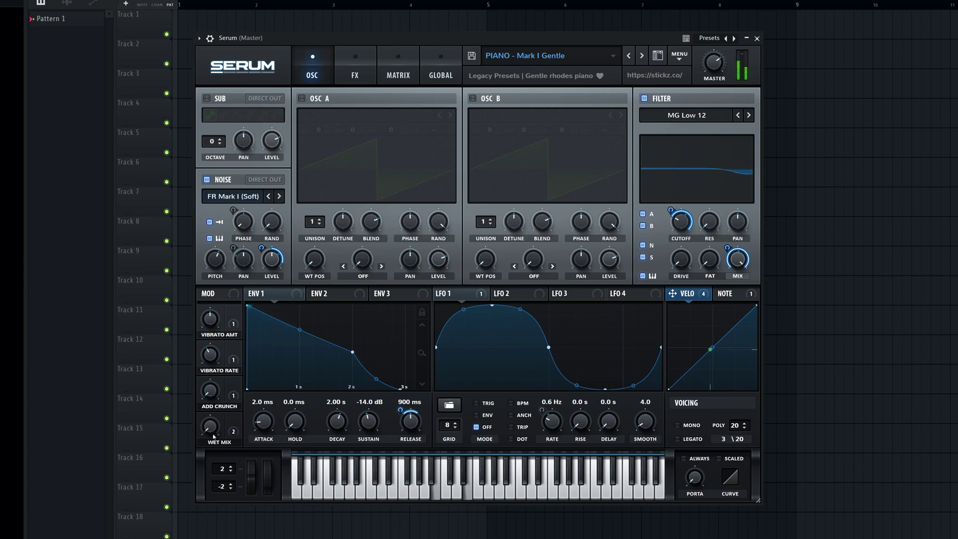
mouse_move(256, 235)
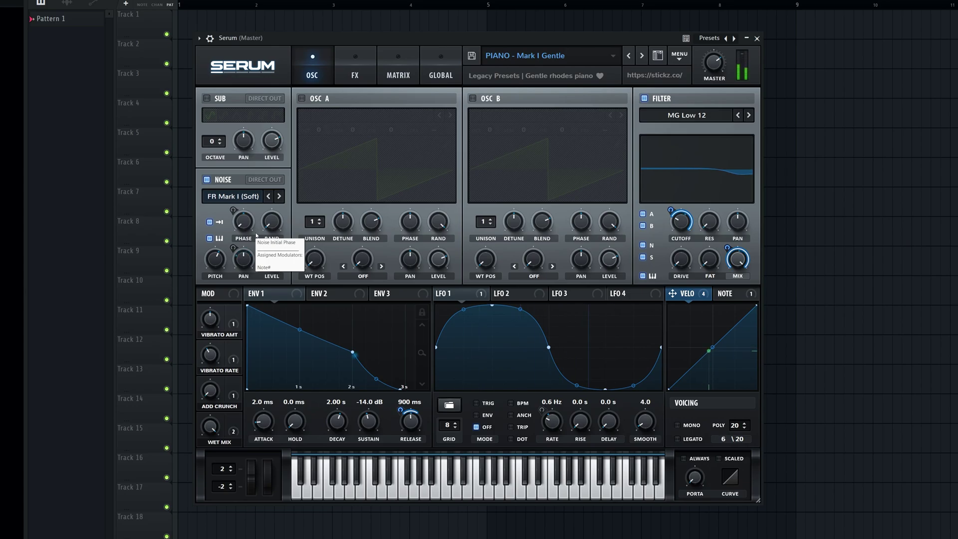
left_click(529, 56)
mouse_move(529, 77)
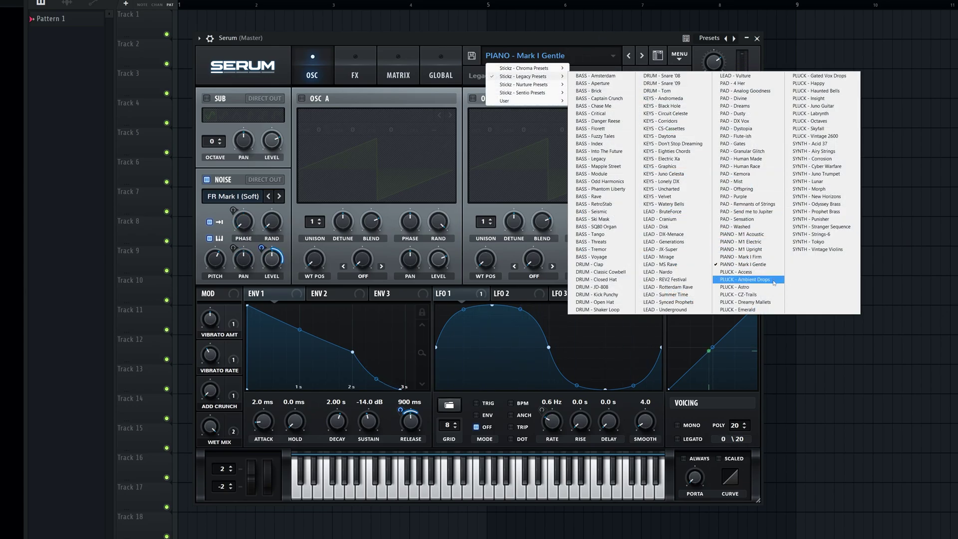
Load PLUCK - Gated Vox Drops, raise Pulse Tables on PLUCK - Octaves, then switch to SYNTH - Lunar
left_click(831, 75)
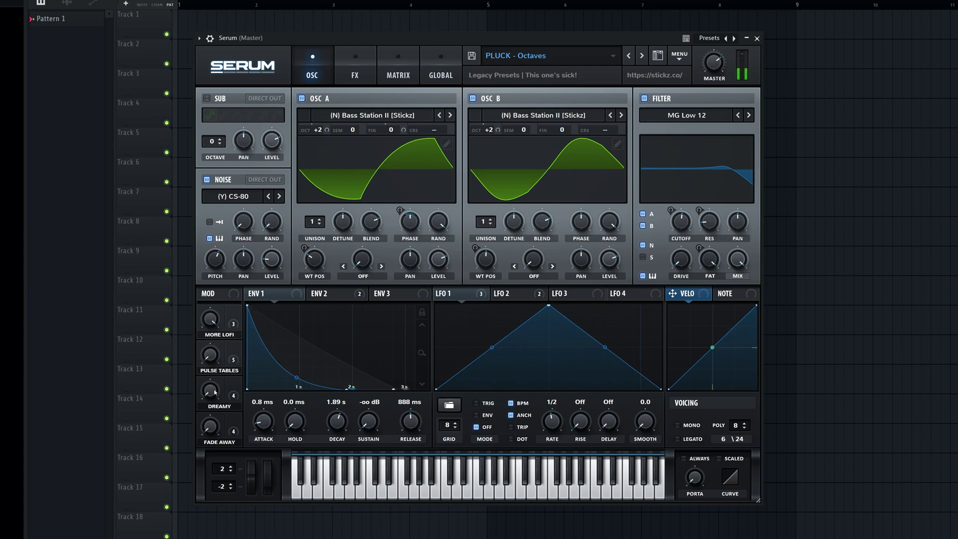
left_click_drag(218, 365, 222, 359)
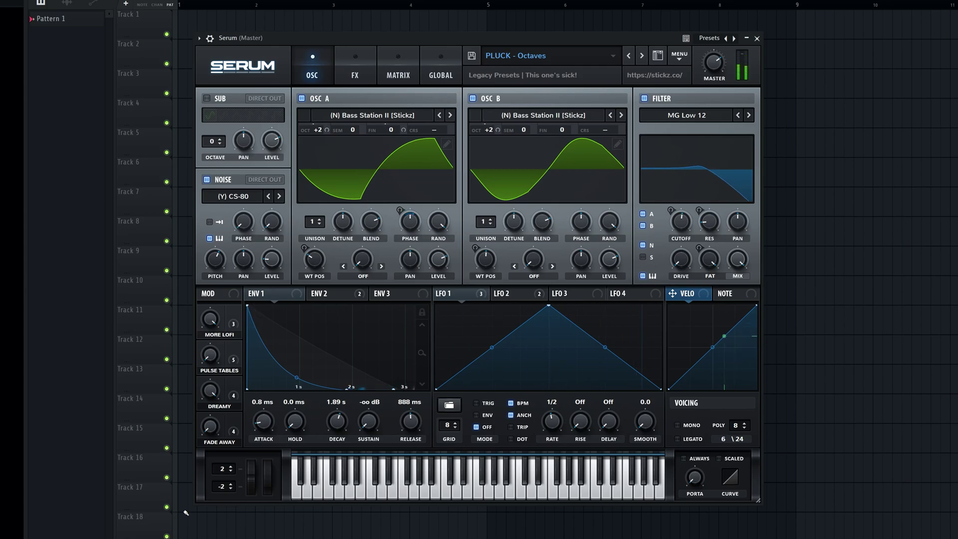
left_click(641, 55)
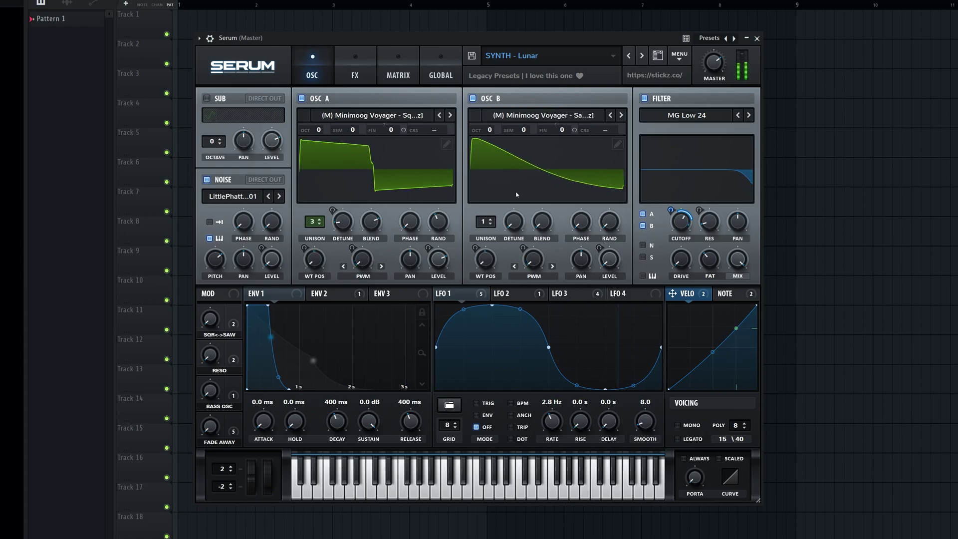
Load SYNTH - Odyssey Brass from the Legacy list, then step to SYNTH - Vintage Violins
left_click(521, 77)
mouse_move(549, 76)
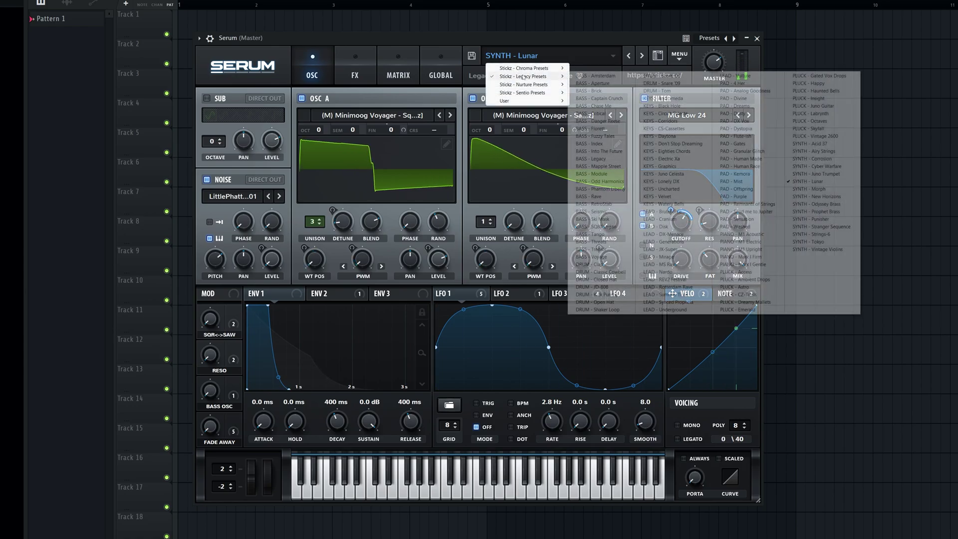
left_click(829, 206)
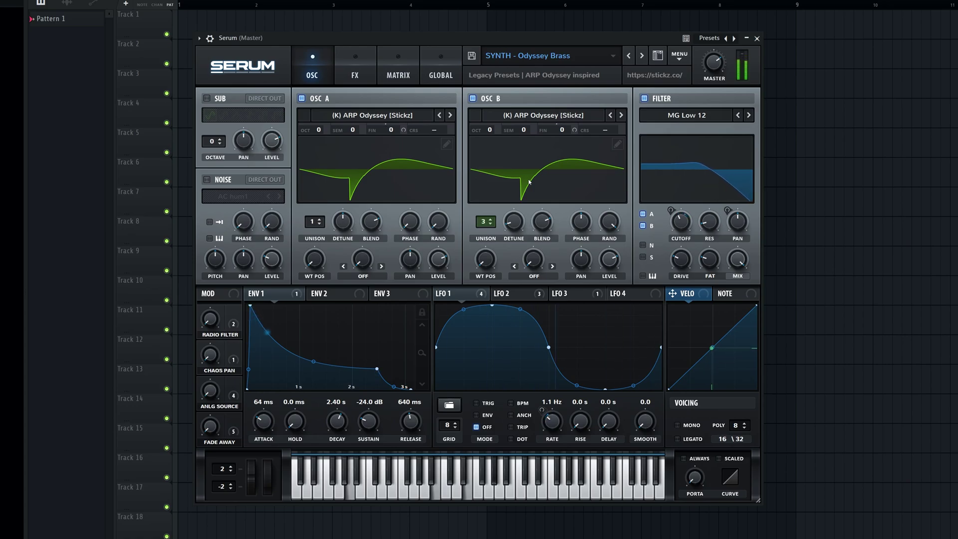
left_click(541, 57)
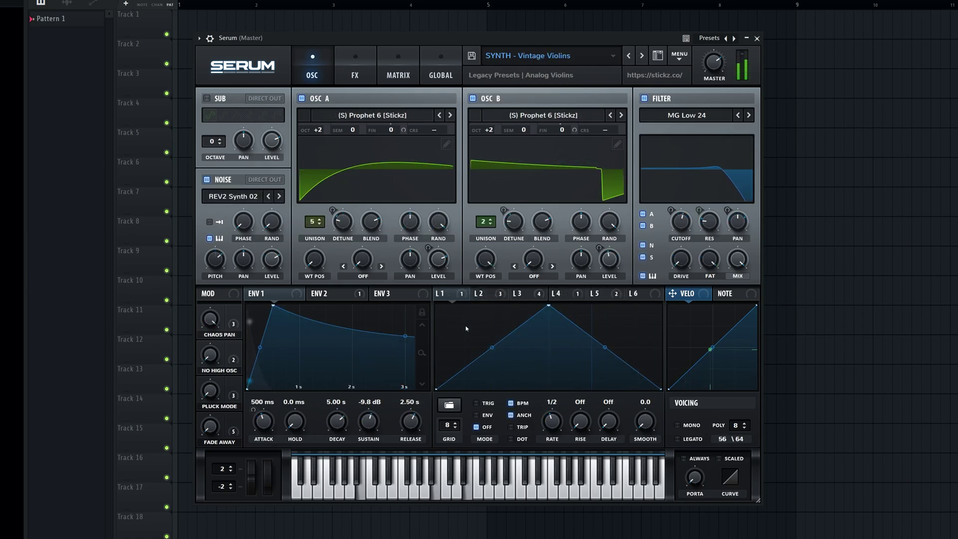